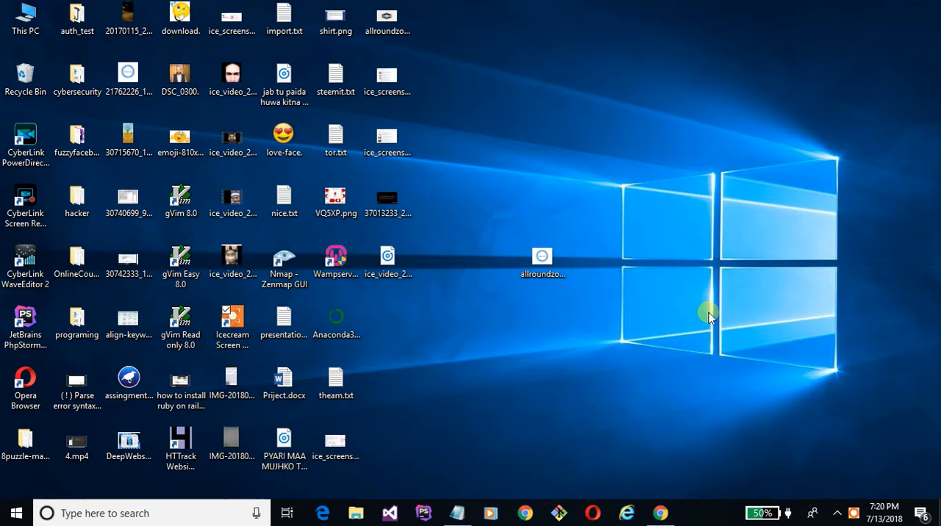
# - Switch to Chrome and search Google for "anaconda" in place of the earlier hivemicro review query
pyautogui.click(662, 511)
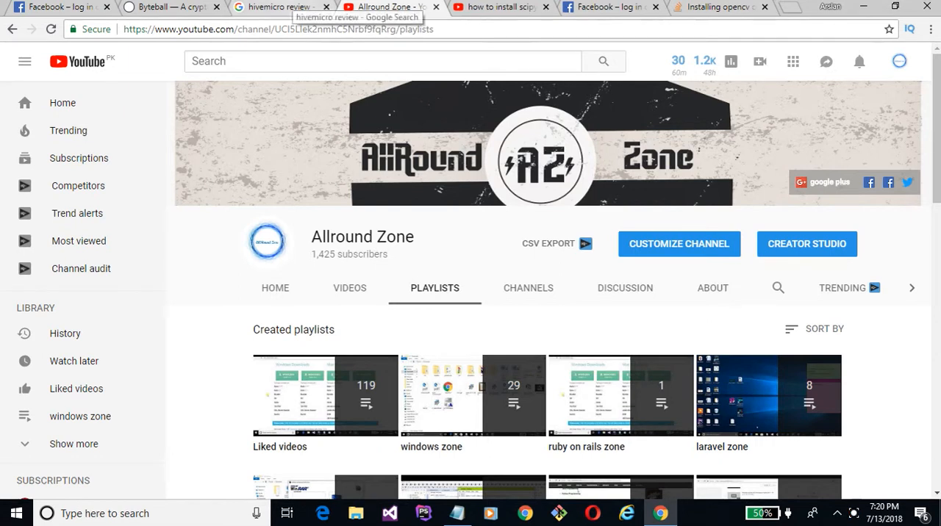
pyautogui.click(298, 9)
pyautogui.tripleClick(220, 72)
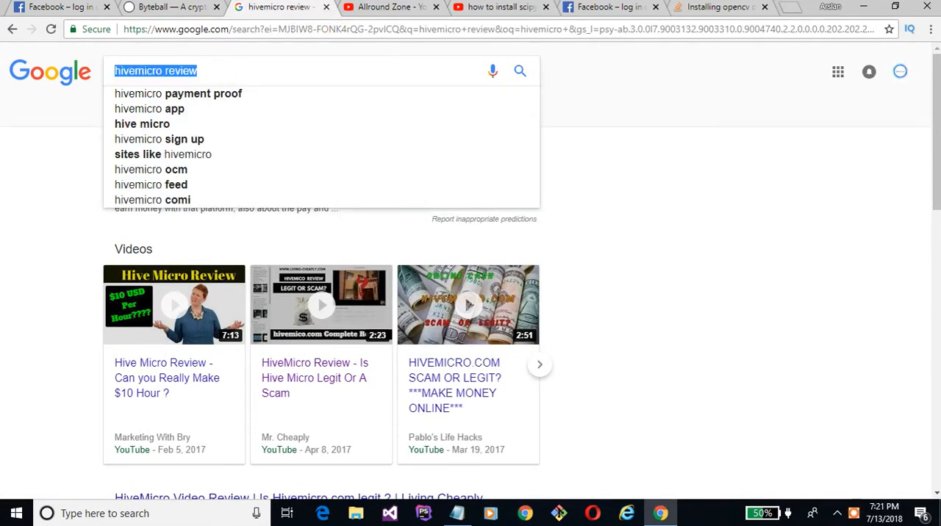
pyautogui.press('BackSpace')
pyautogui.write('anda')
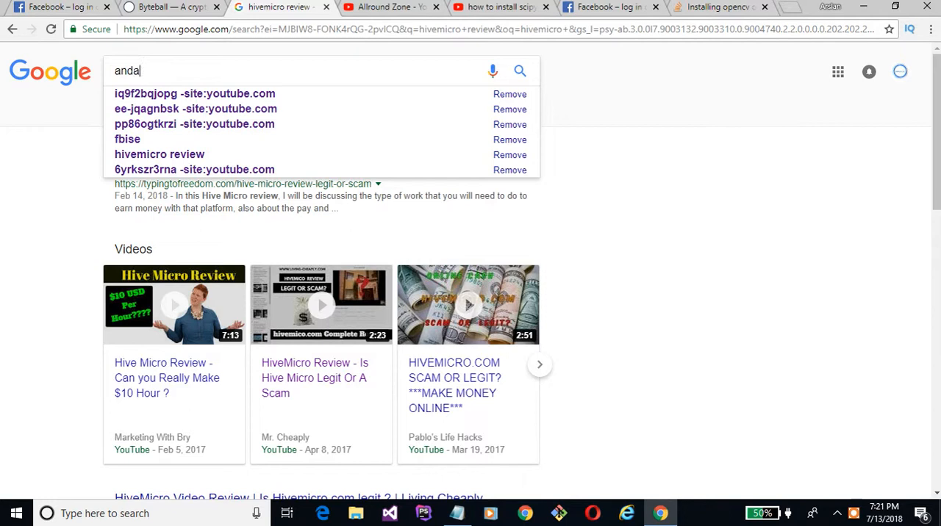
pyautogui.write('conda')
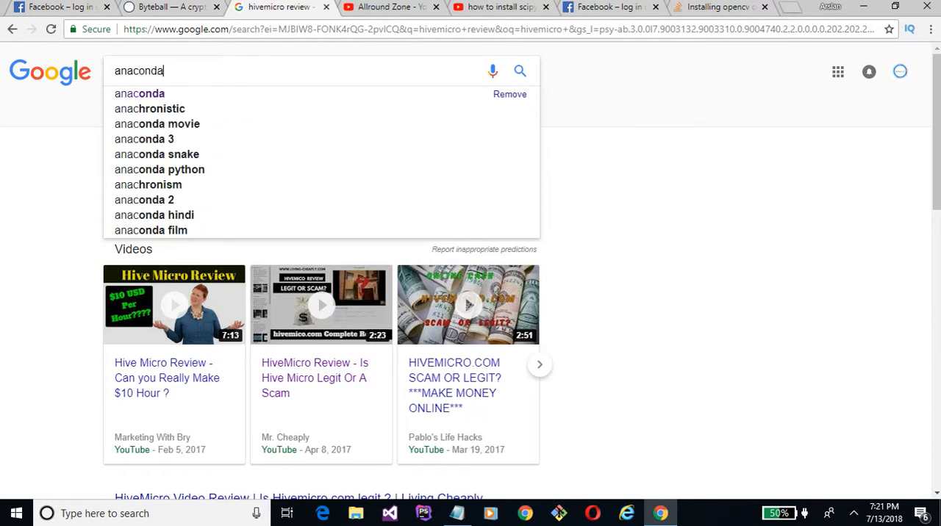
pyautogui.press('Return')
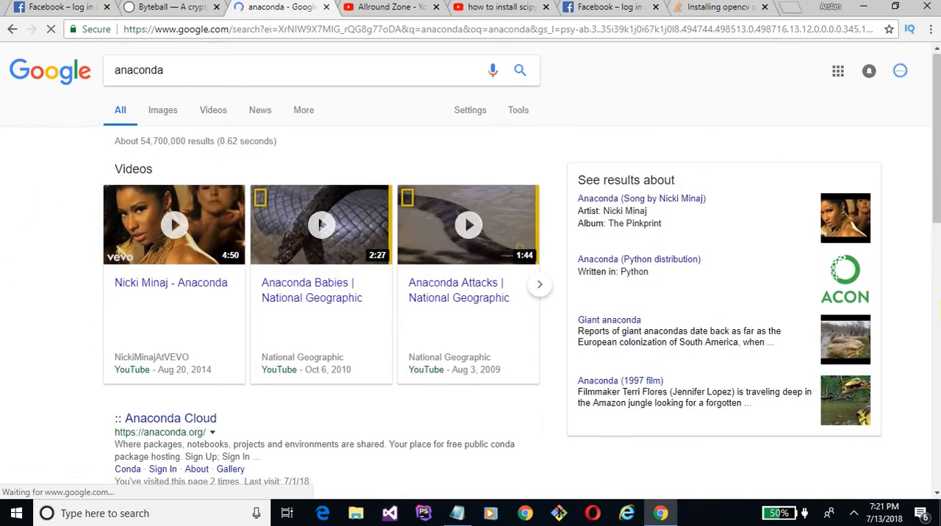
# - Open the Anaconda Cloud site from the search results and go to its Anaconda download page
pyautogui.scroll(-3, 29, 309)
pyautogui.click(183, 250)
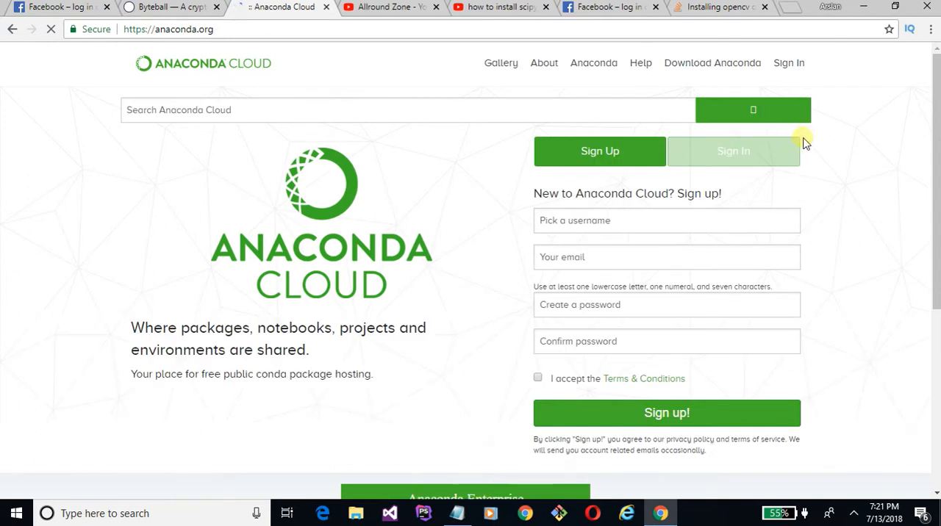
pyautogui.click(686, 68)
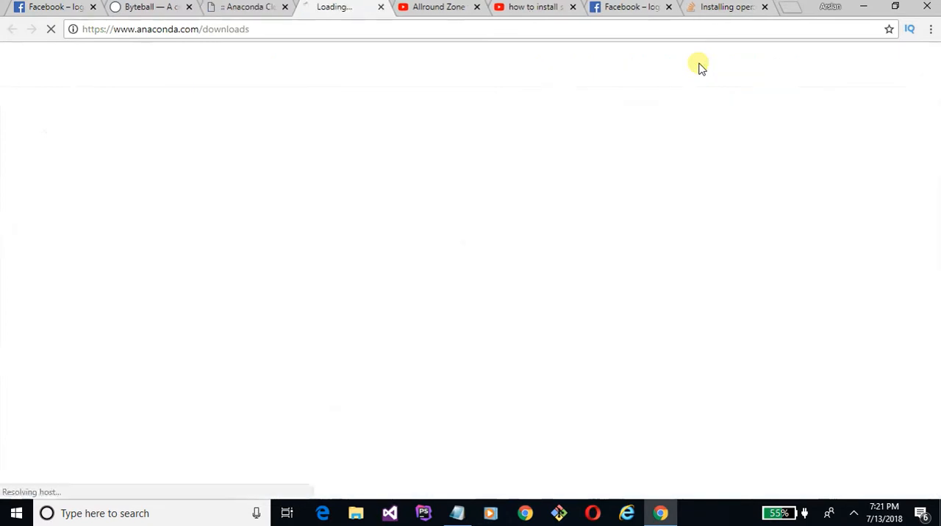
pyautogui.click(285, 7)
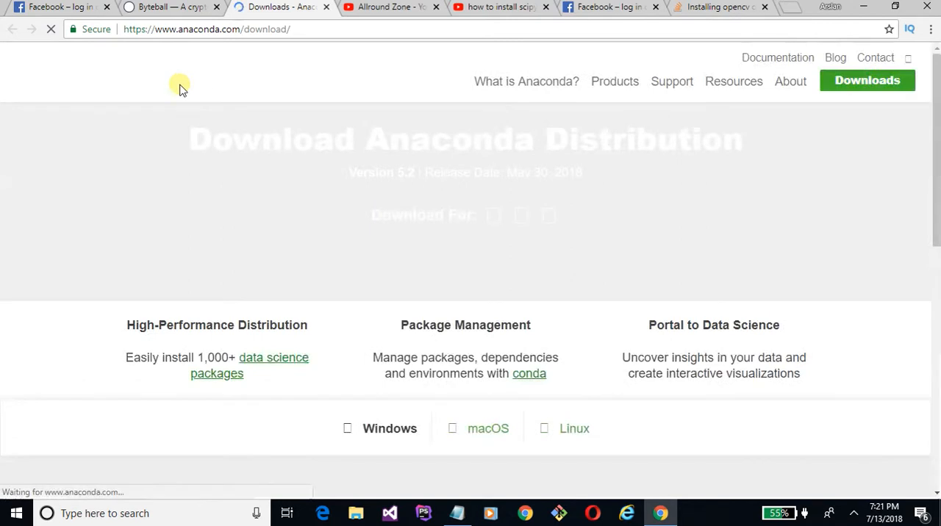
# - Show the Anaconda 5.2 installers for Windows on the download page
pyautogui.scroll(-2, 73, 206)
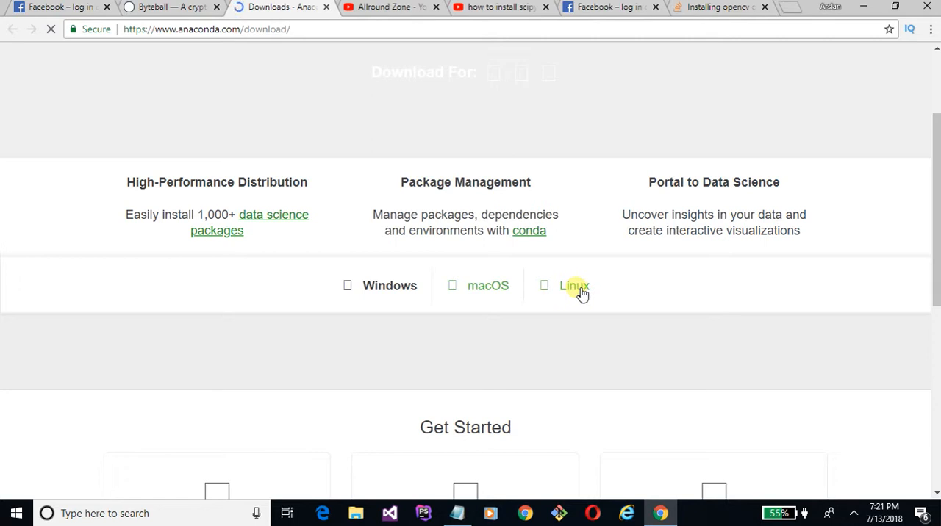
pyautogui.scroll(-1, 211, 289)
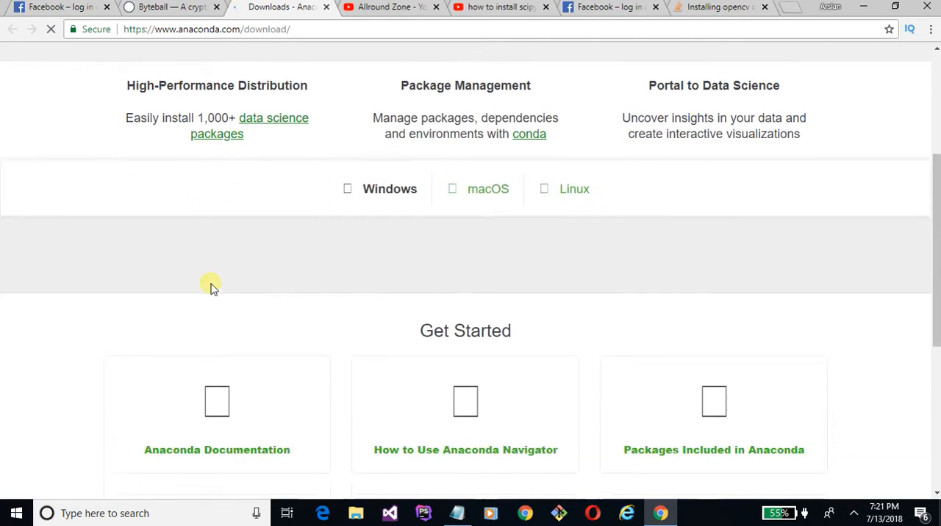
pyautogui.click(351, 166)
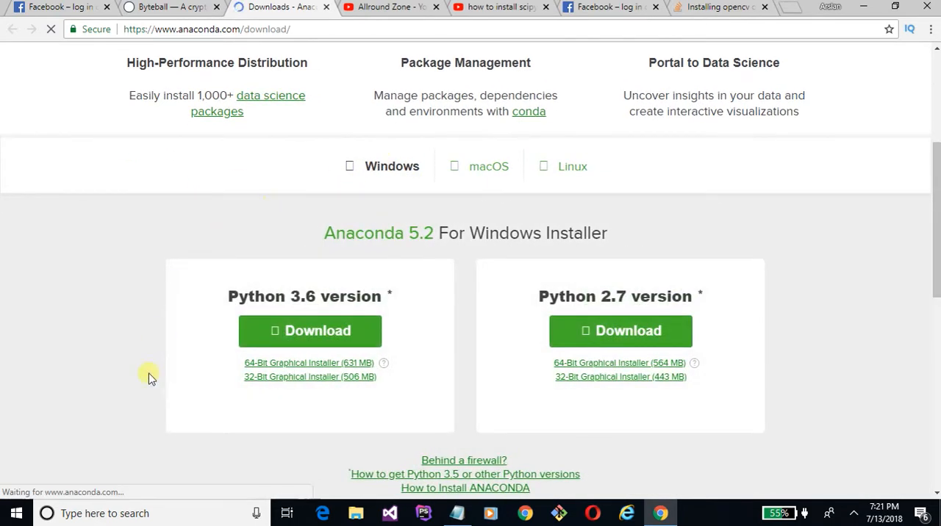
pyautogui.scroll(-1, 148, 376)
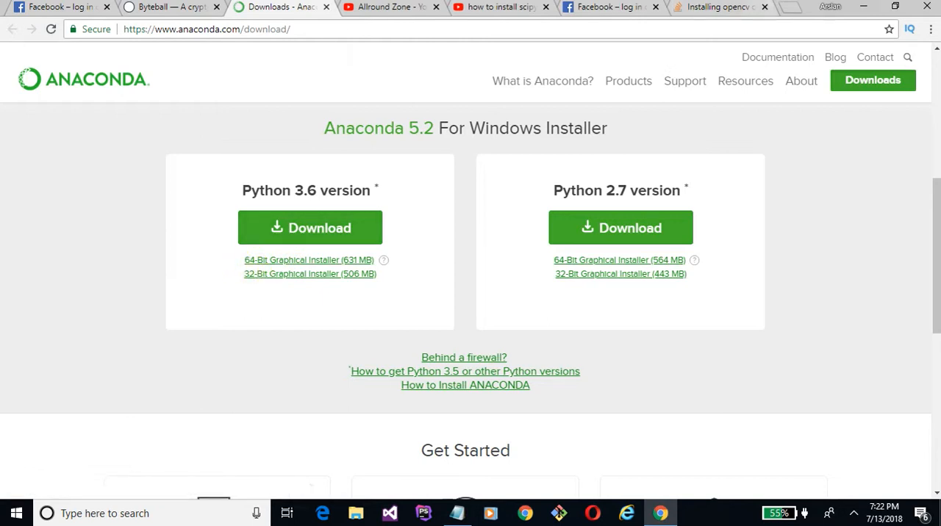
# - Check the computer's system type in the This PC properties to determine which installer architecture it needs
pyautogui.click(863, 8)
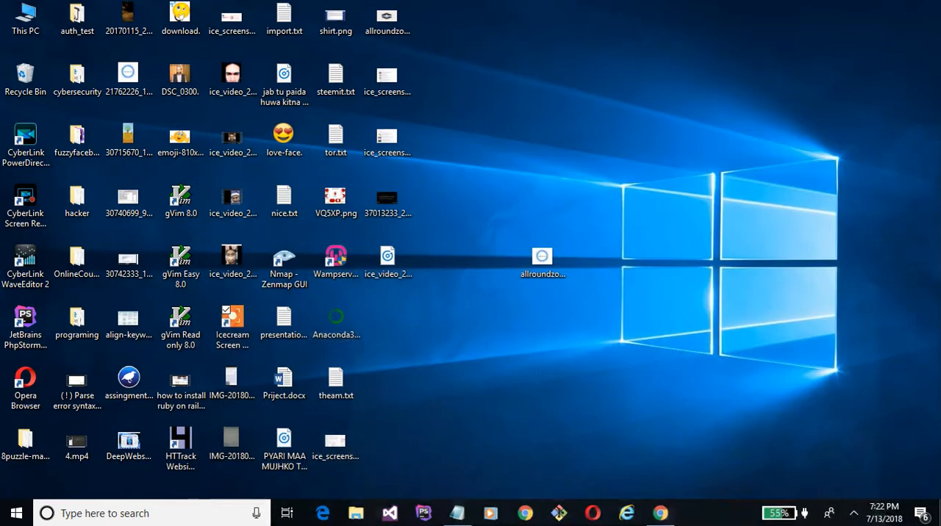
pyautogui.rightClick(6, 34)
pyautogui.click(29, 212)
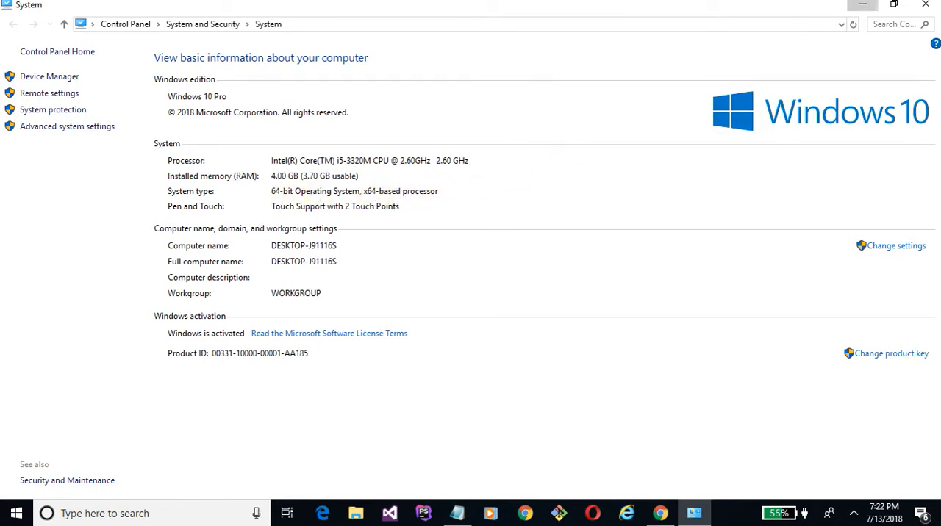
pyautogui.click(863, 4)
# - Switch back to Chrome, start downloading the 64-bit graphical installer for Python 3.6, and cancel the download
pyautogui.click(662, 513)
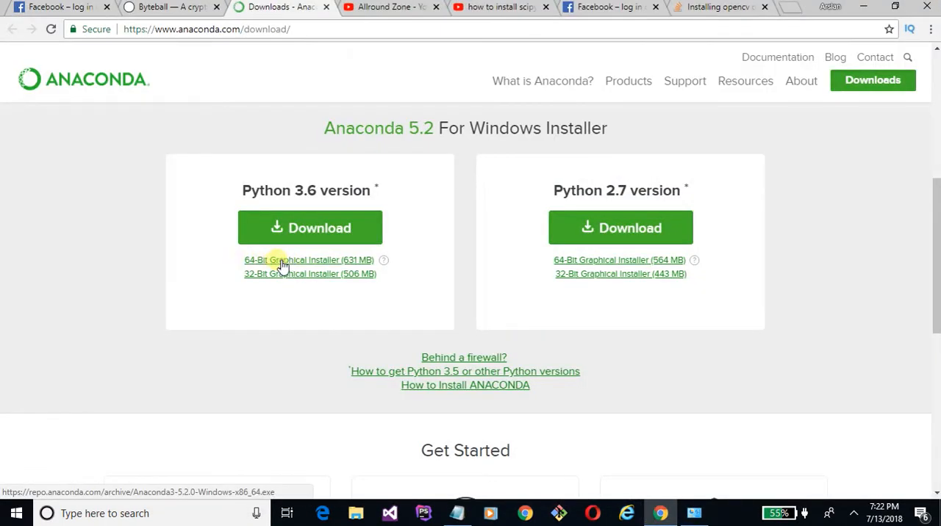
pyautogui.click(305, 262)
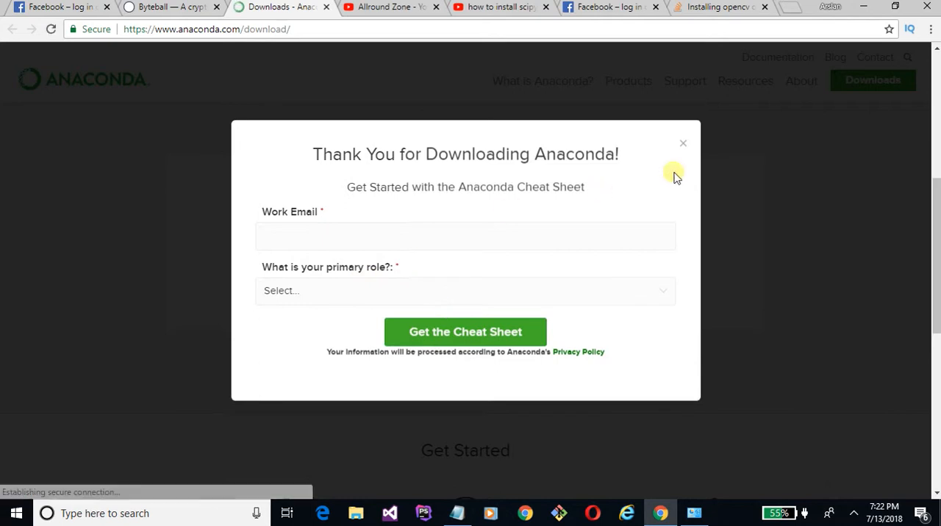
pyautogui.click(685, 134)
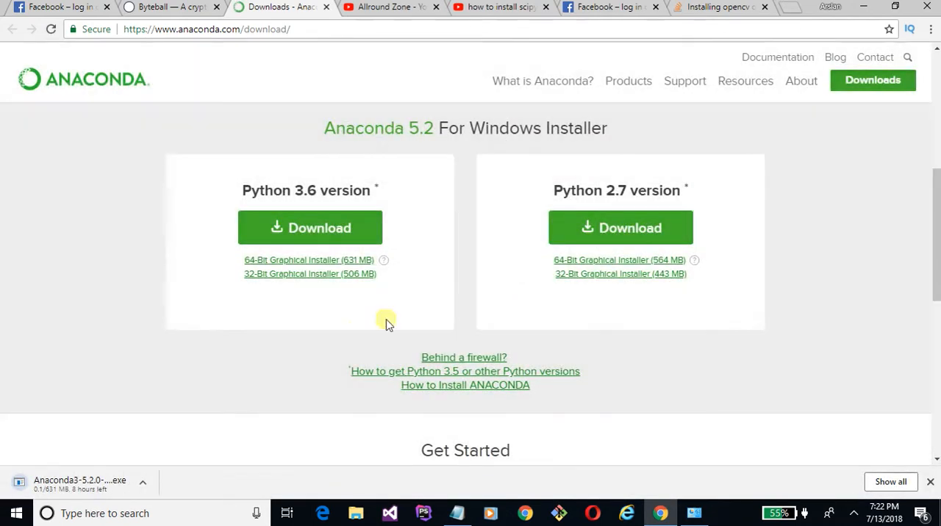
pyautogui.click(148, 482)
pyautogui.click(177, 461)
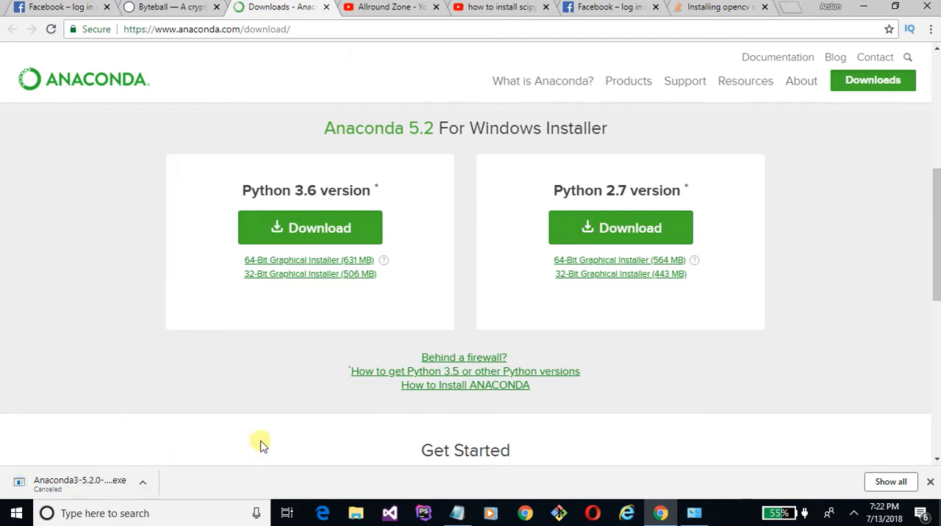
# - Launch the Anaconda3-5.2.0 Windows x86_64 installer already saved on the desktop
pyautogui.click(862, 8)
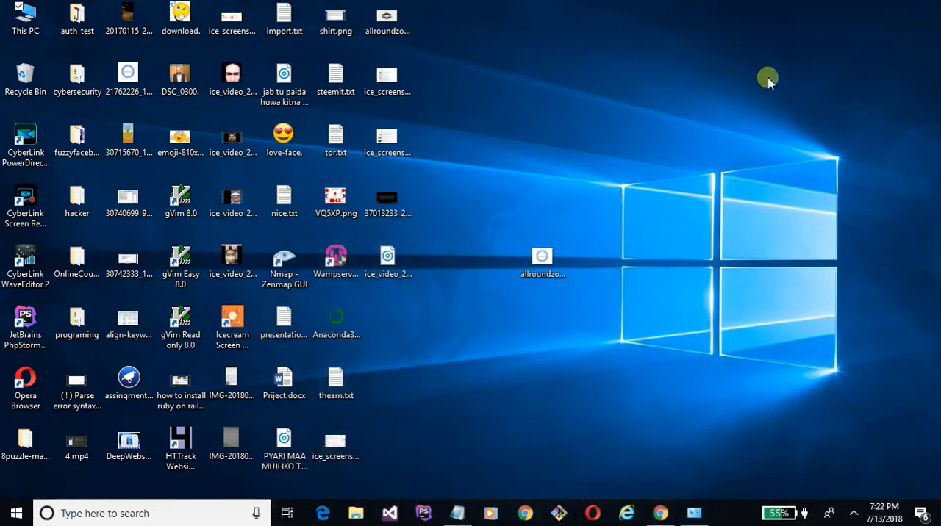
pyautogui.click(335, 323)
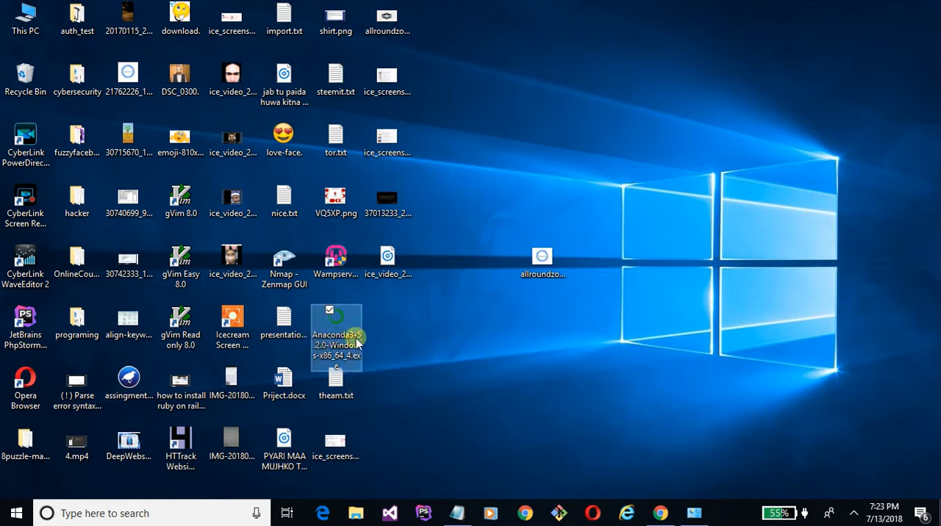
pyautogui.click(661, 511)
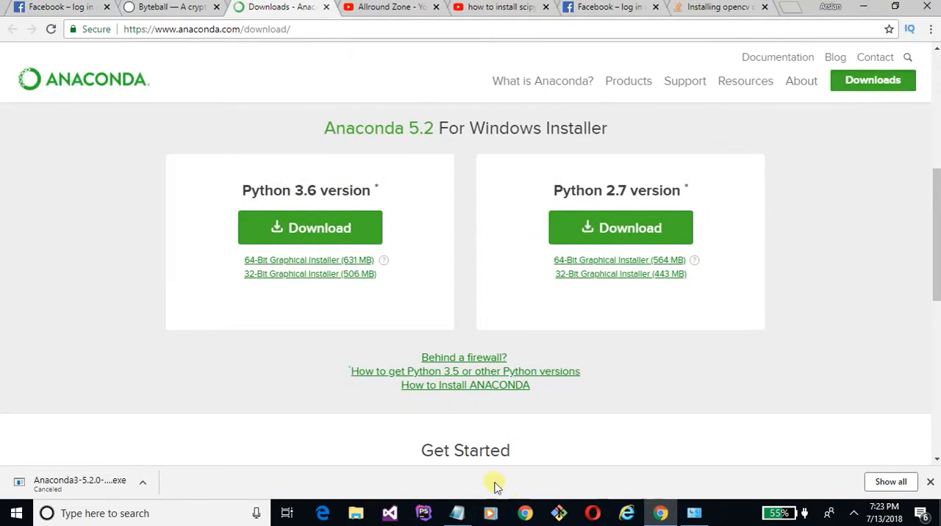
pyautogui.click(661, 511)
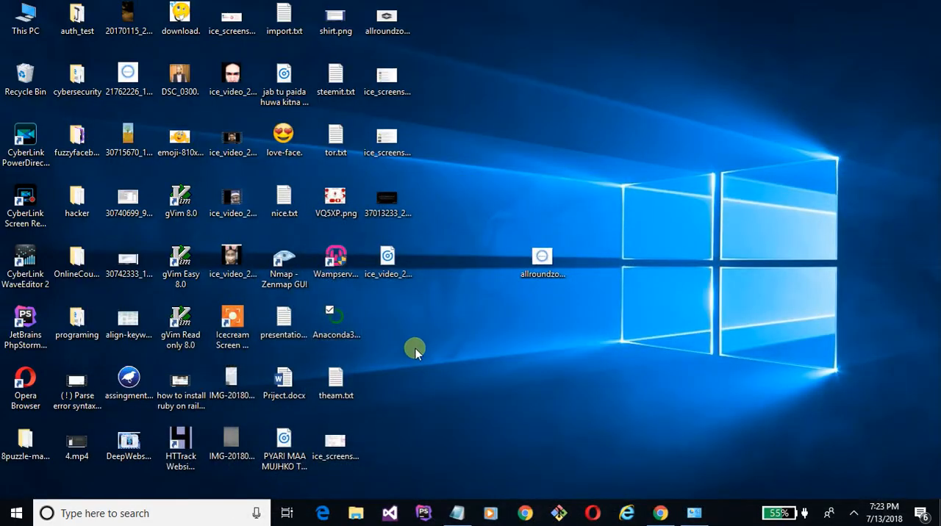
pyautogui.click(343, 329)
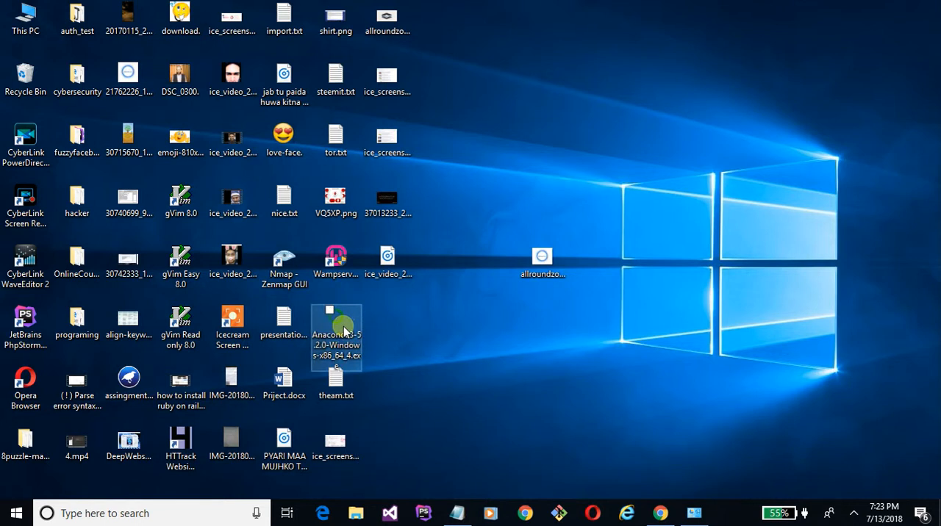
pyautogui.doubleClick(346, 335)
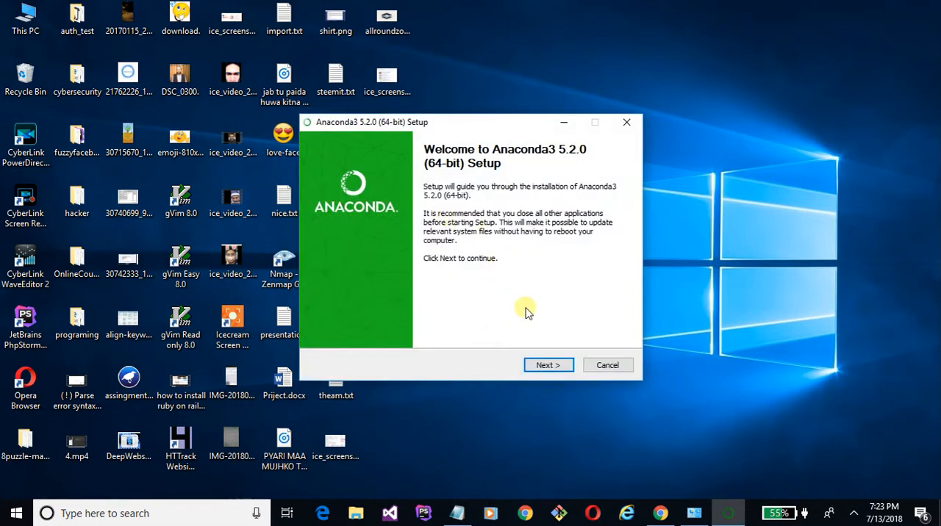
# - Accept the Anaconda3 license agreement and choose the Just Me (recommended) installation type
pyautogui.click(551, 367)
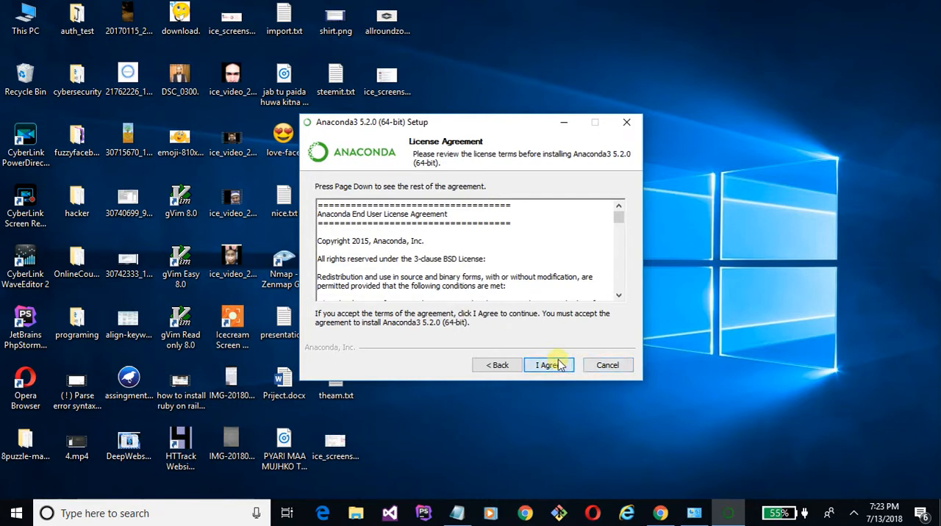
pyautogui.click(550, 365)
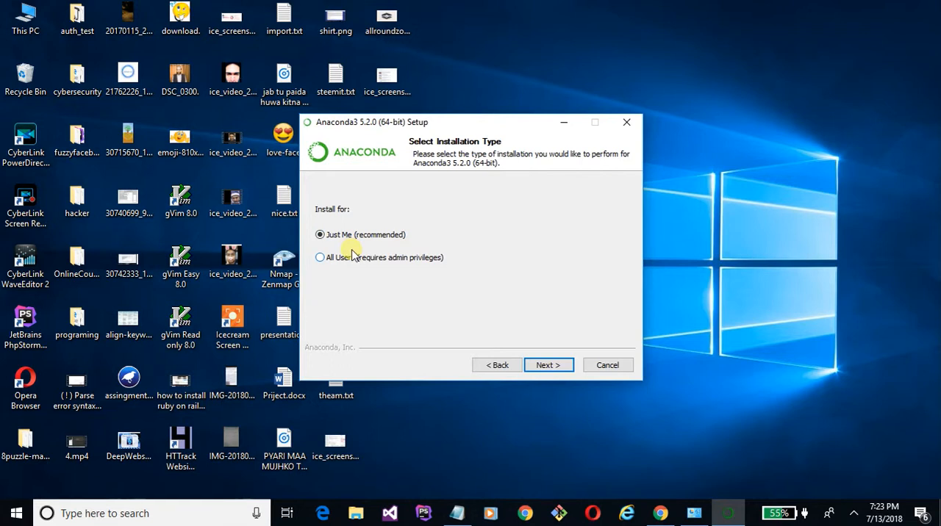
pyautogui.click(325, 258)
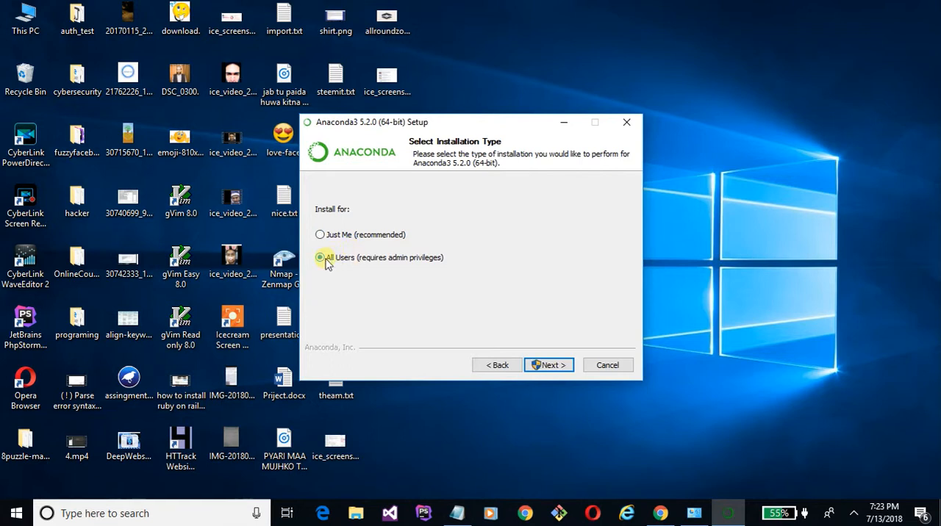
pyautogui.click(321, 234)
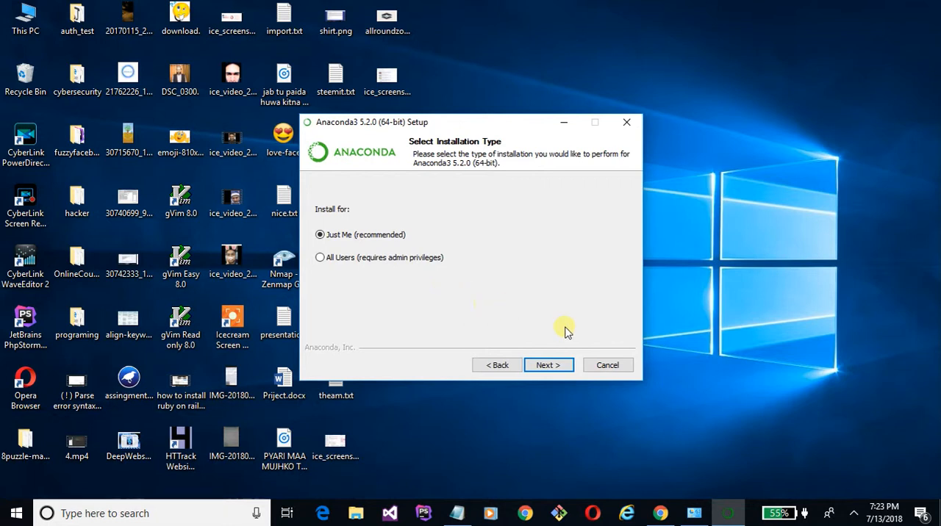
pyautogui.click(550, 364)
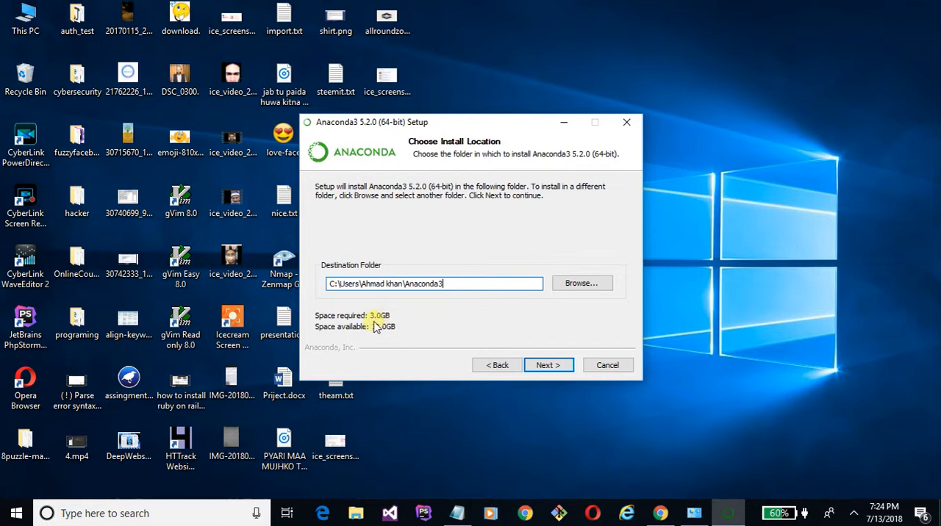
# - Keep the default destination folder and start the installation with Anaconda added to the PATH environment variable
pyautogui.click(551, 364)
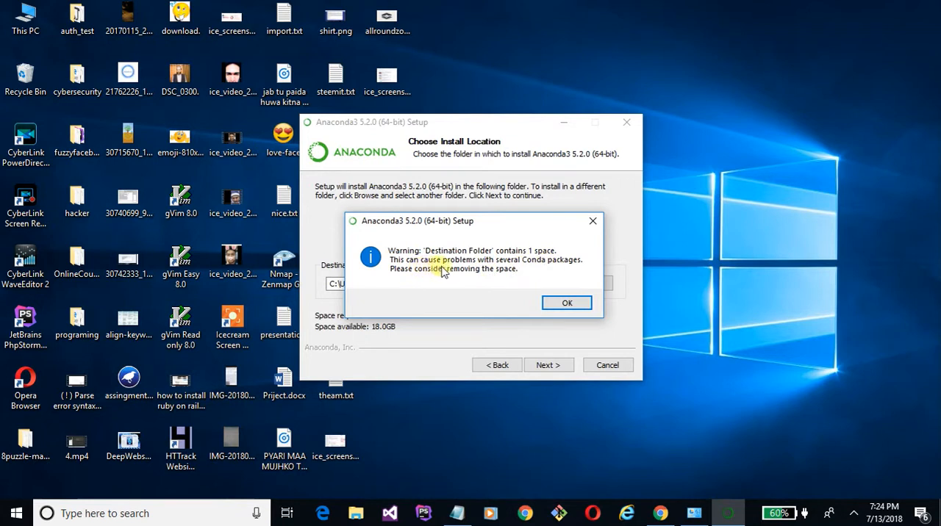
pyautogui.click(572, 305)
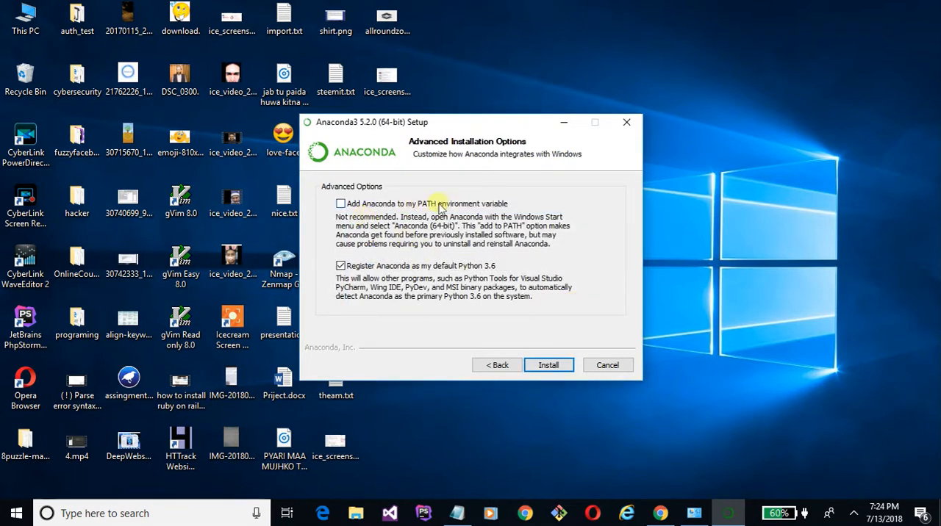
pyautogui.click(342, 205)
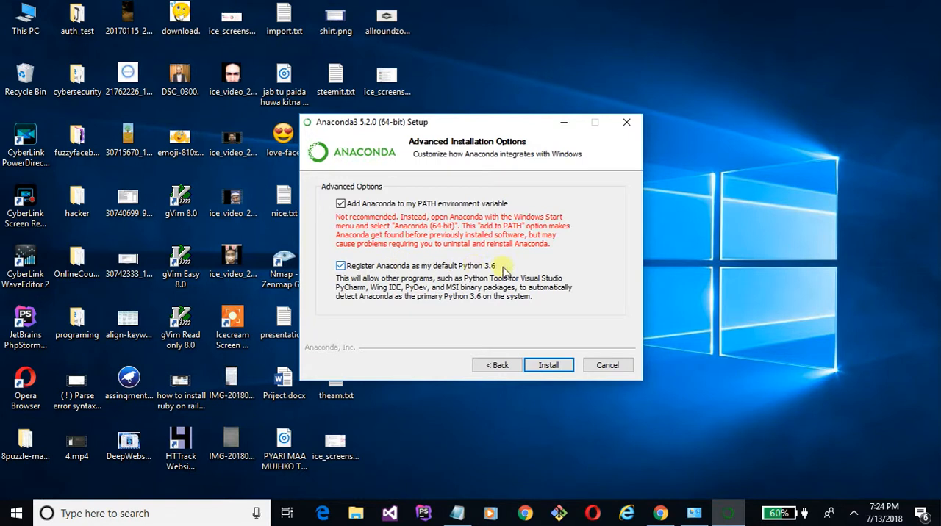
pyautogui.click(544, 365)
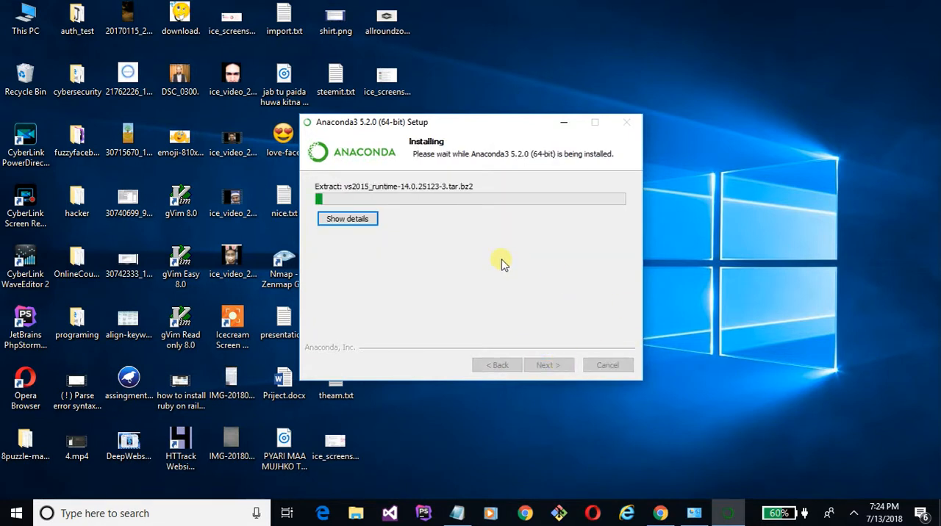
# - Switch to Chrome and open the python zone playlist from the Allround Zone YouTube channel's playlists
pyautogui.click(658, 506)
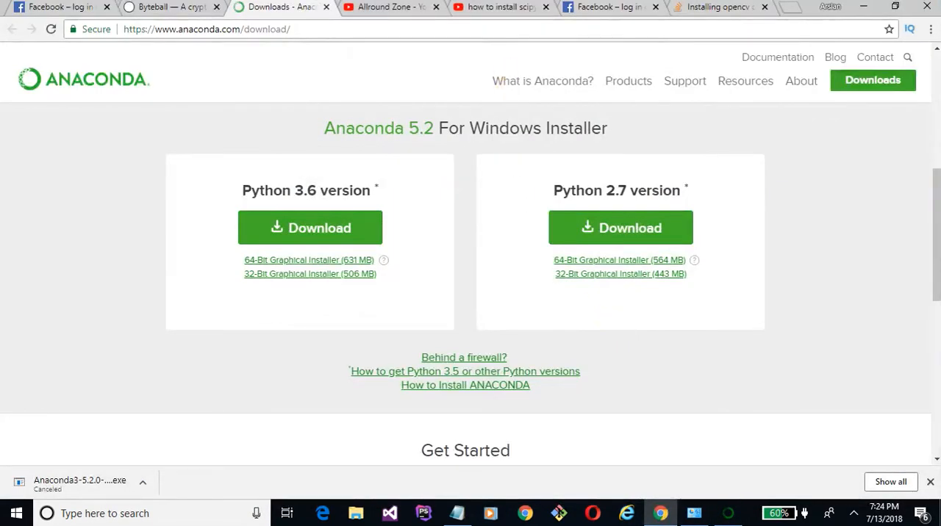
pyautogui.click(375, 7)
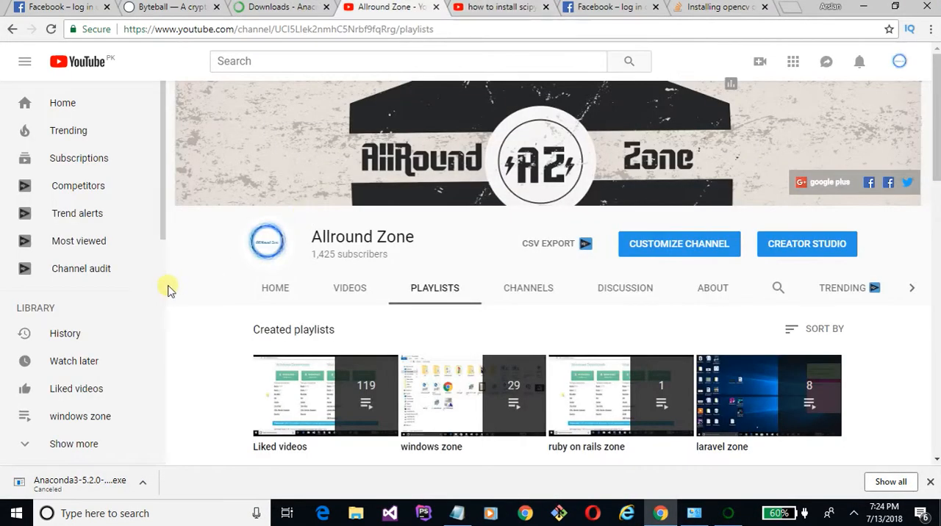
pyautogui.scroll(-2, 206, 314)
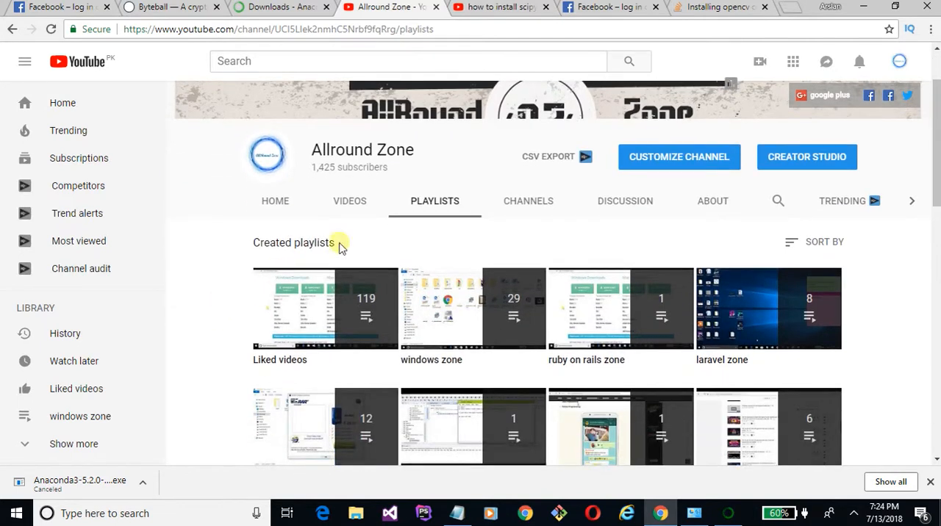
pyautogui.scroll(-1, 169, 367)
pyautogui.scroll(-1, 168, 368)
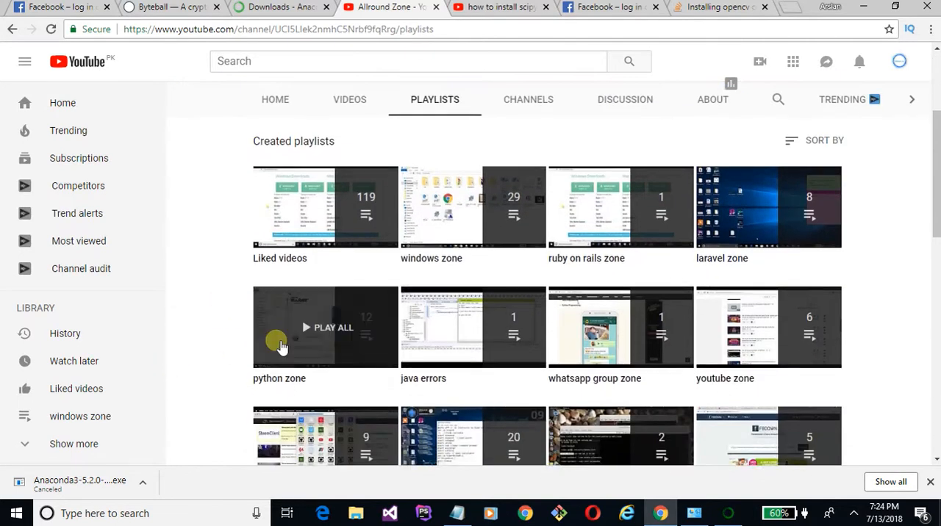
pyautogui.click(274, 381)
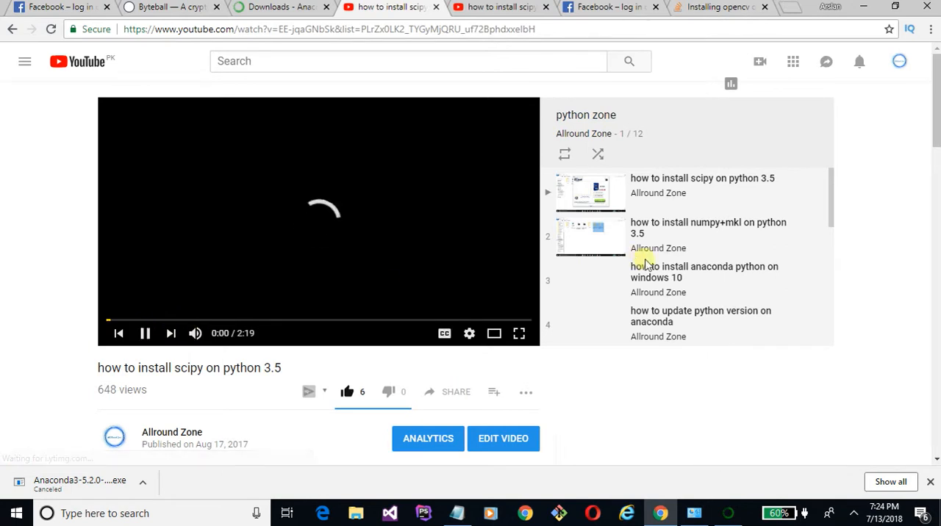
# - Look through the videos in the python zone playlist for tutorials on Anaconda and installing Python packages
pyautogui.scroll(-2, 641, 264)
pyautogui.scroll(-2, 644, 264)
pyautogui.scroll(-3, 644, 265)
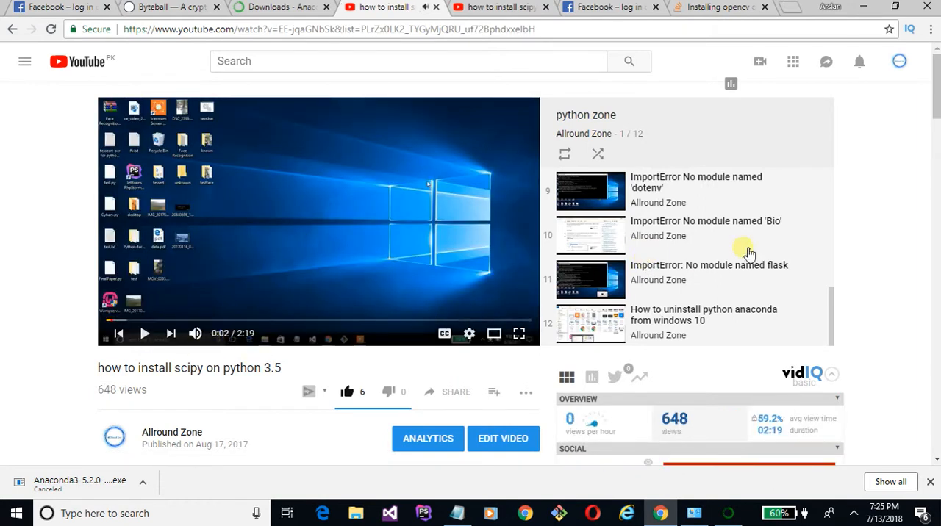
pyautogui.scroll(5, 745, 248)
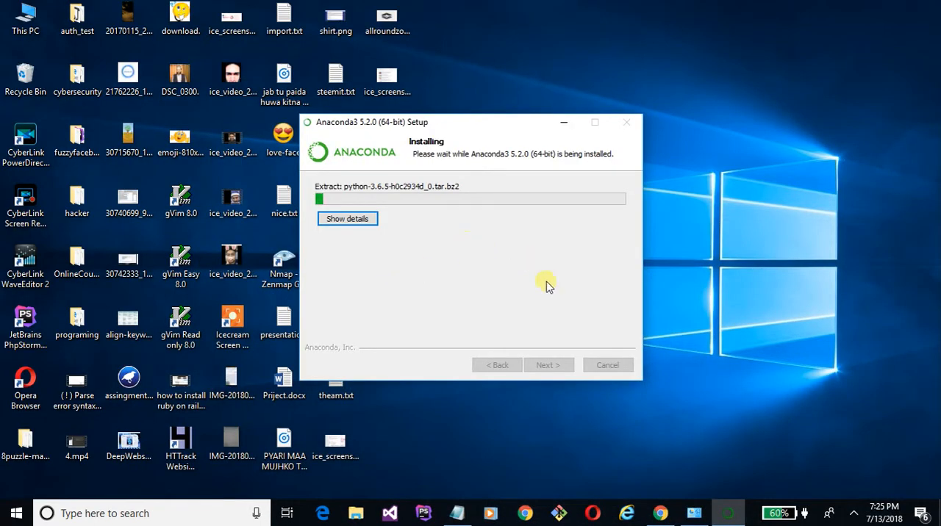
pyautogui.click(663, 518)
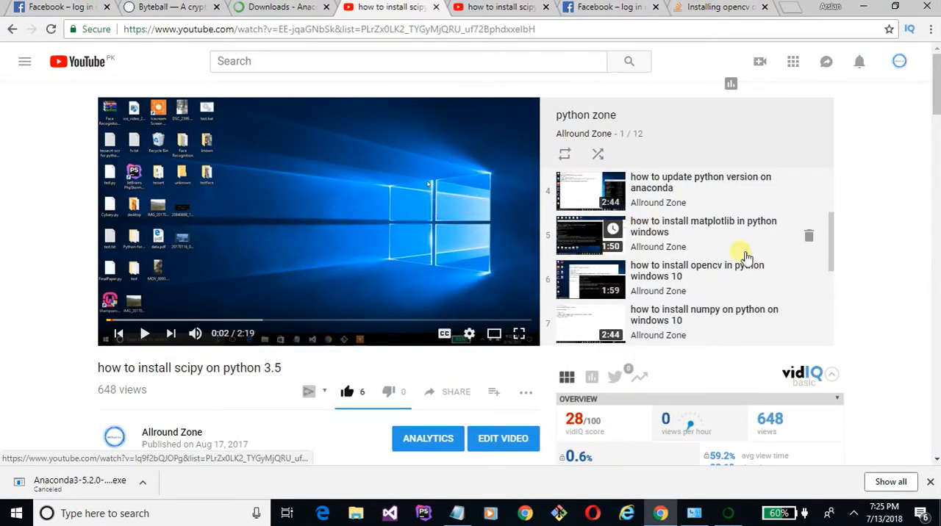
pyautogui.scroll(3, 745, 253)
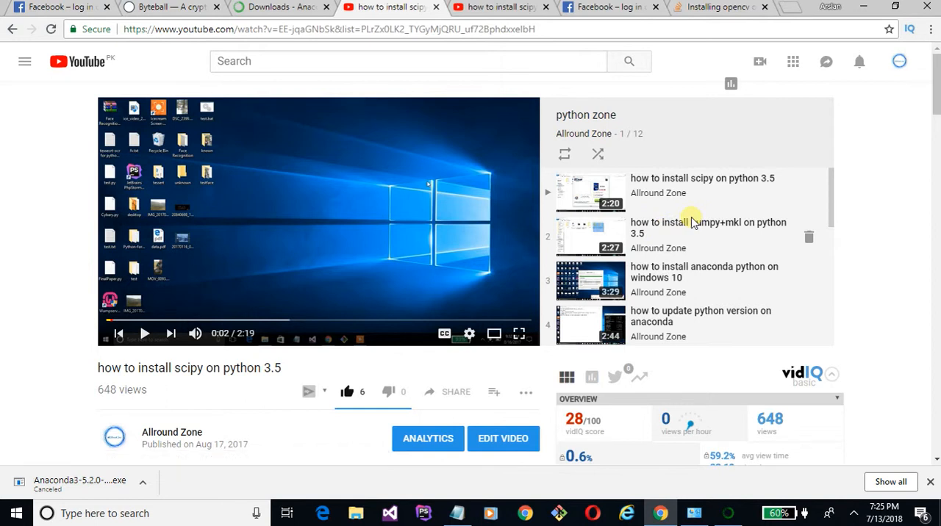
pyautogui.scroll(-1, 704, 238)
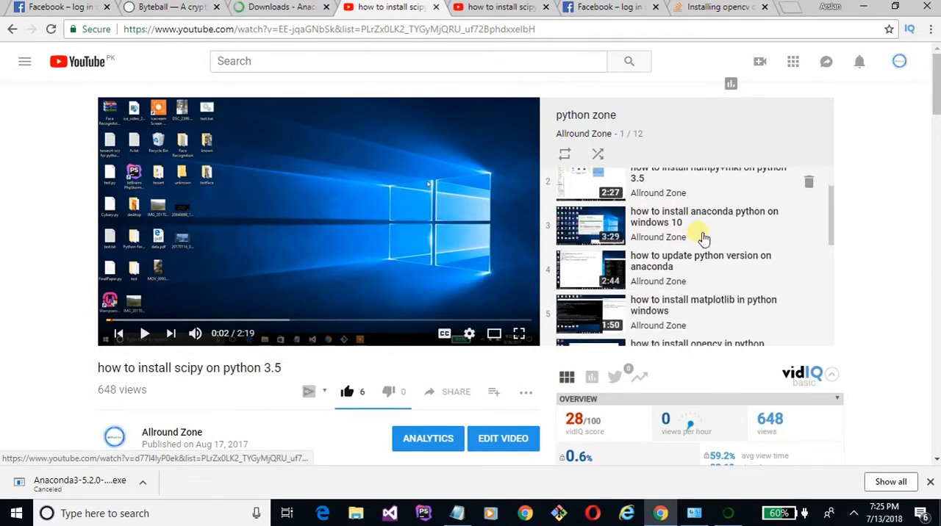
pyautogui.scroll(-1, 703, 238)
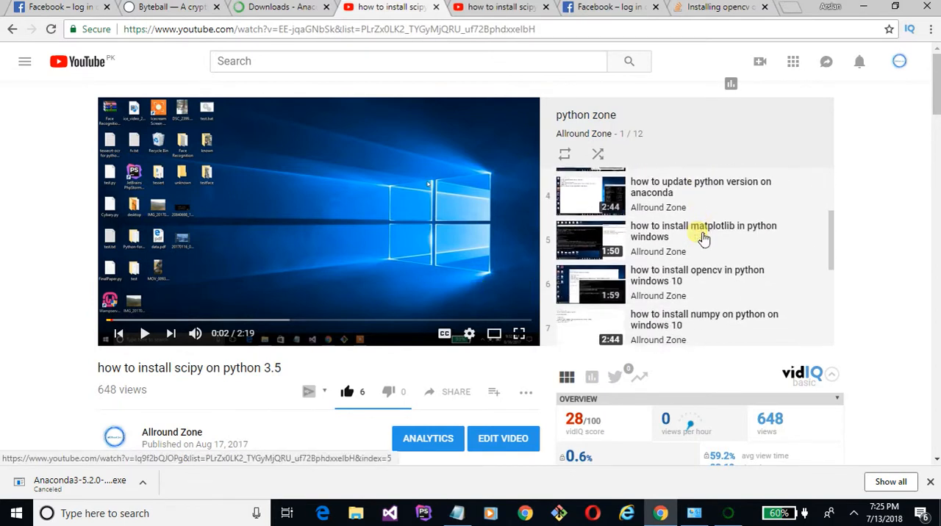
pyautogui.scroll(-1, 704, 237)
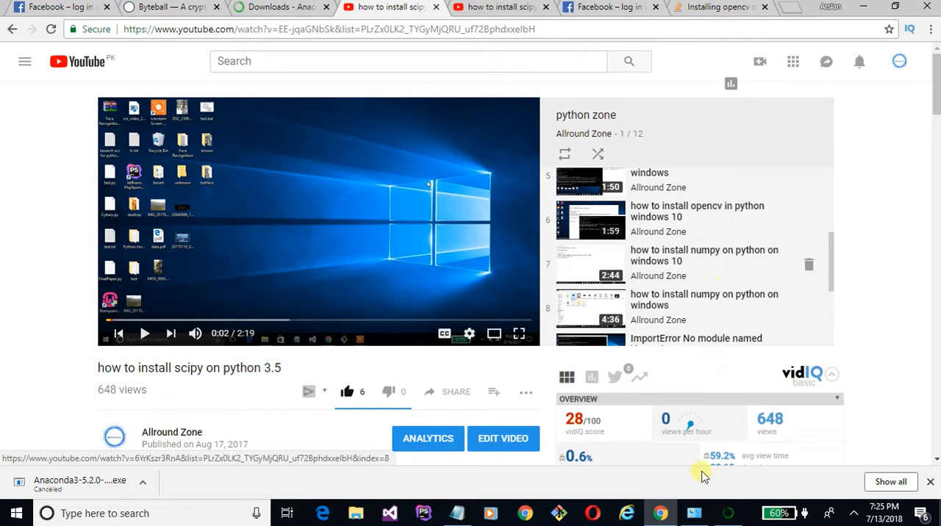
pyautogui.click(854, 513)
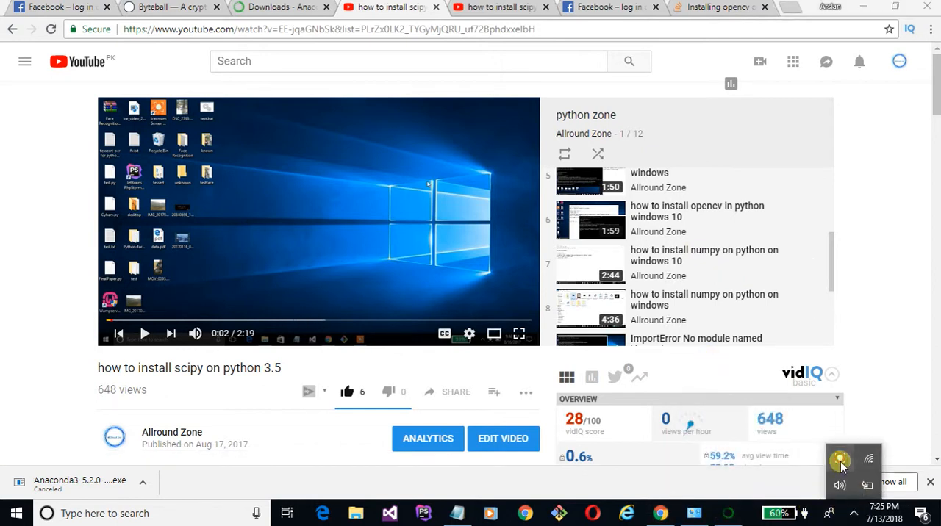
pyautogui.click(840, 458)
pyautogui.click(625, 451)
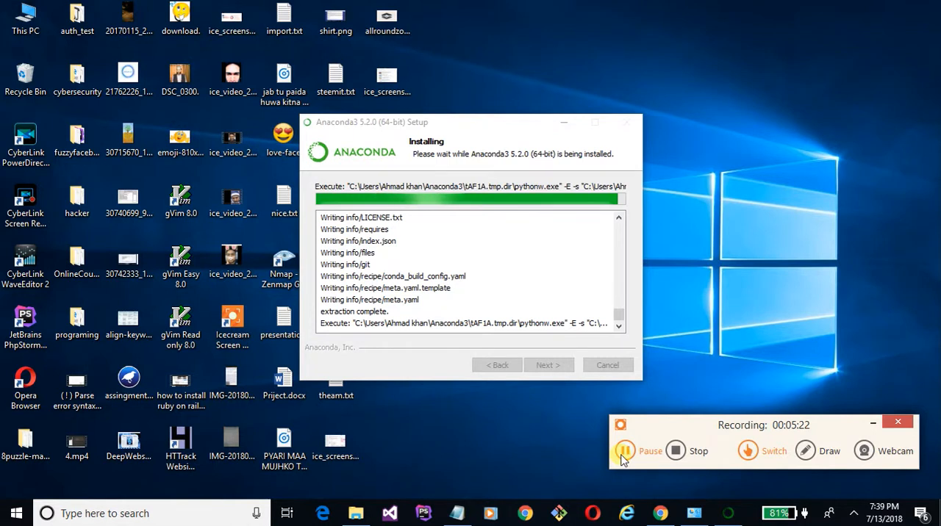
pyautogui.click(622, 457)
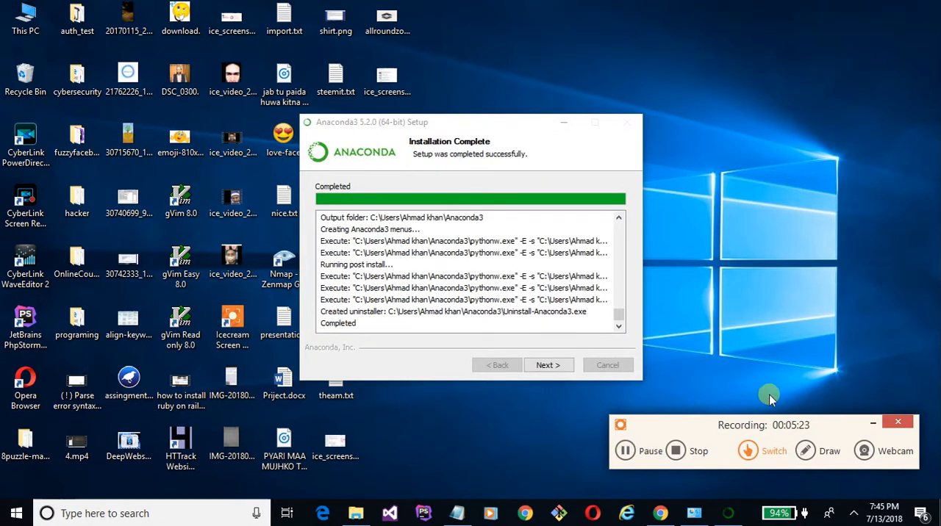
pyautogui.click(873, 424)
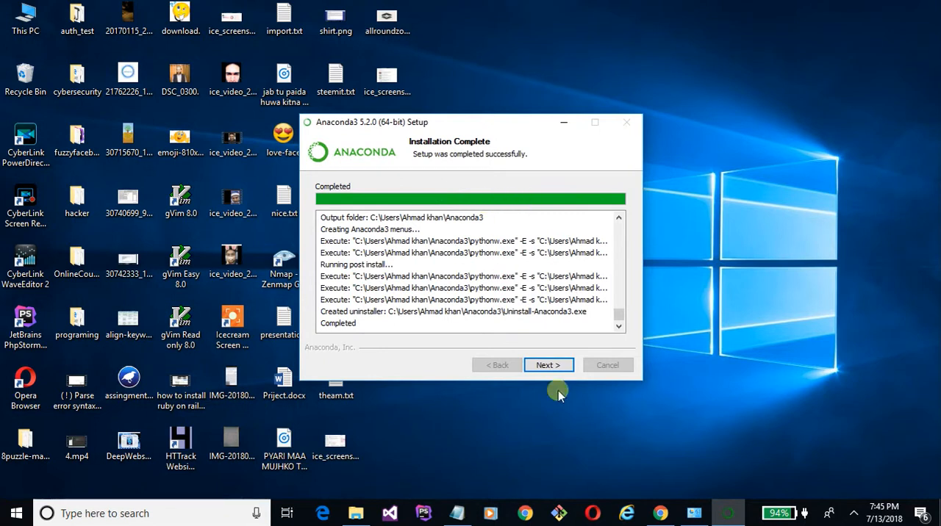
# - Finish the Anaconda3 setup, skipping Microsoft VSCode and keeping both learn-more options enabled
pyautogui.click(549, 366)
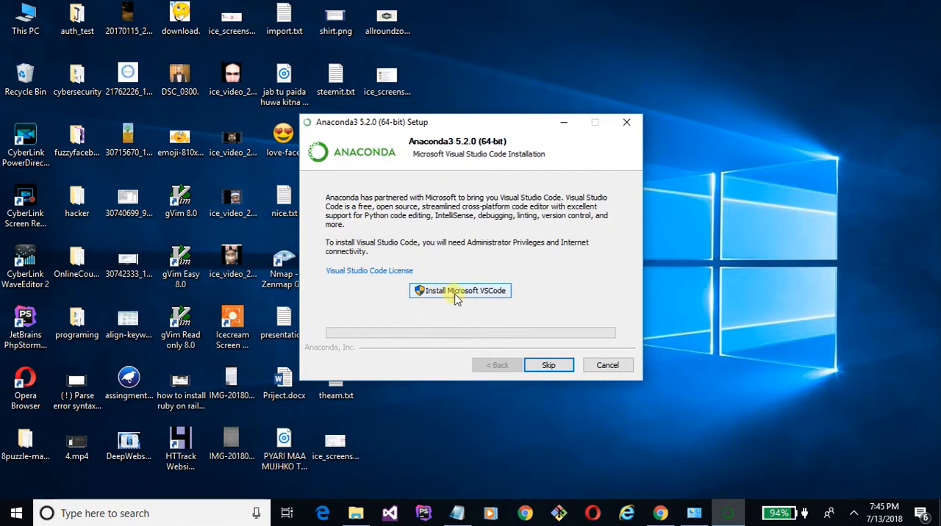
pyautogui.click(549, 365)
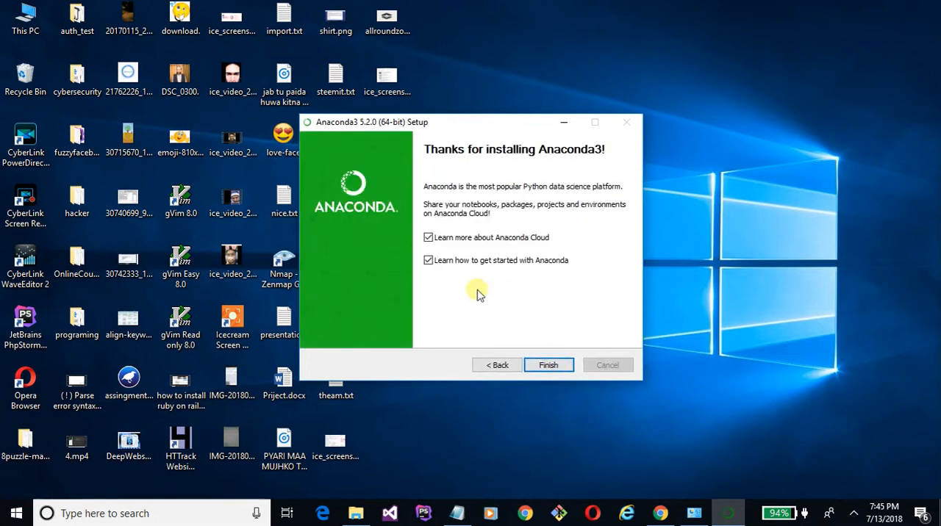
pyautogui.click(549, 365)
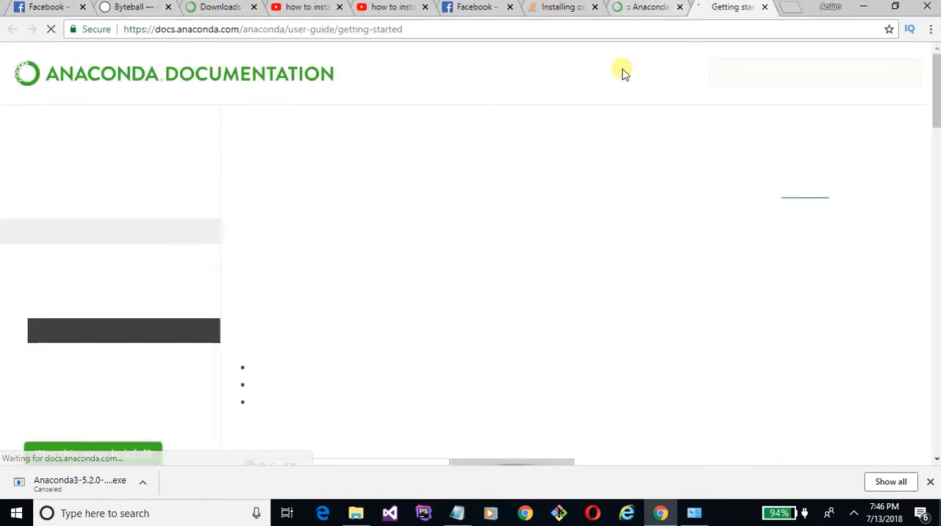
# - Read through the Getting started with Anaconda documentation page in Chrome, and minimize the browser
pyautogui.scroll(-5, 500, 298)
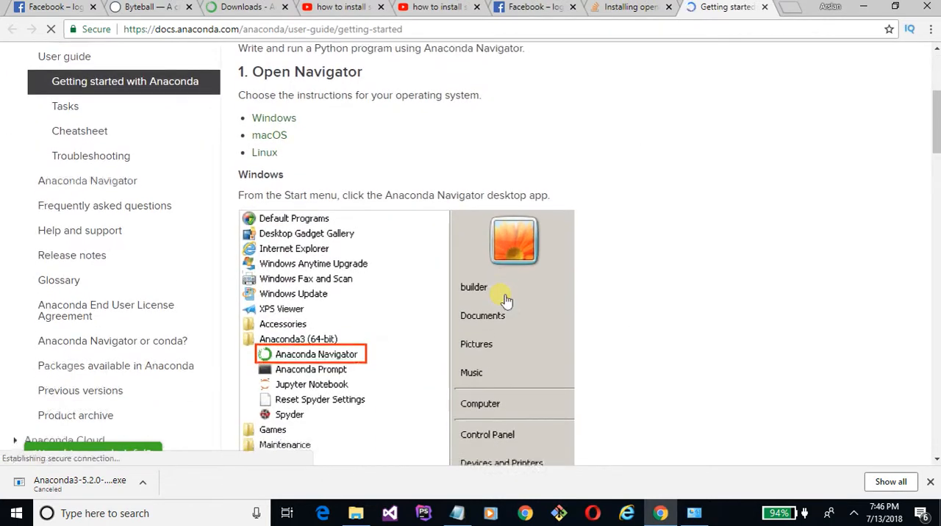
pyautogui.scroll(-10, 505, 299)
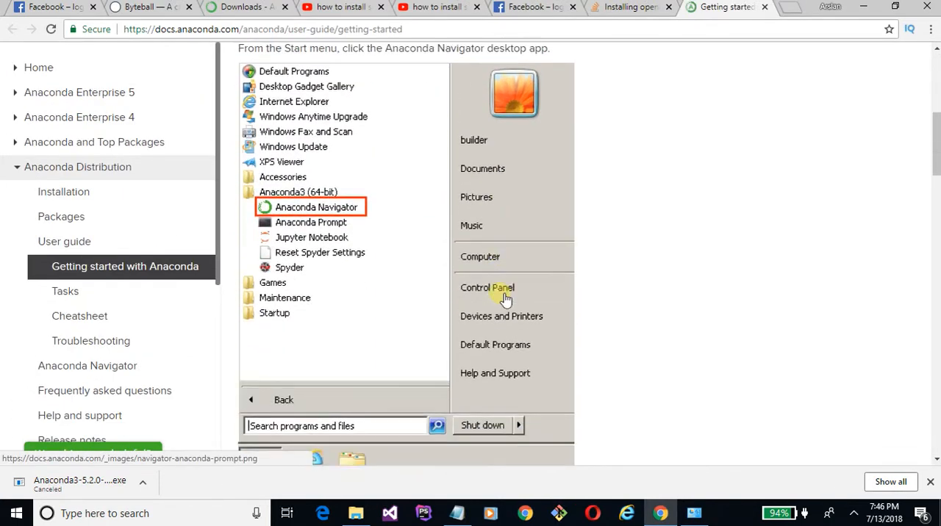
pyautogui.scroll(-11, 499, 298)
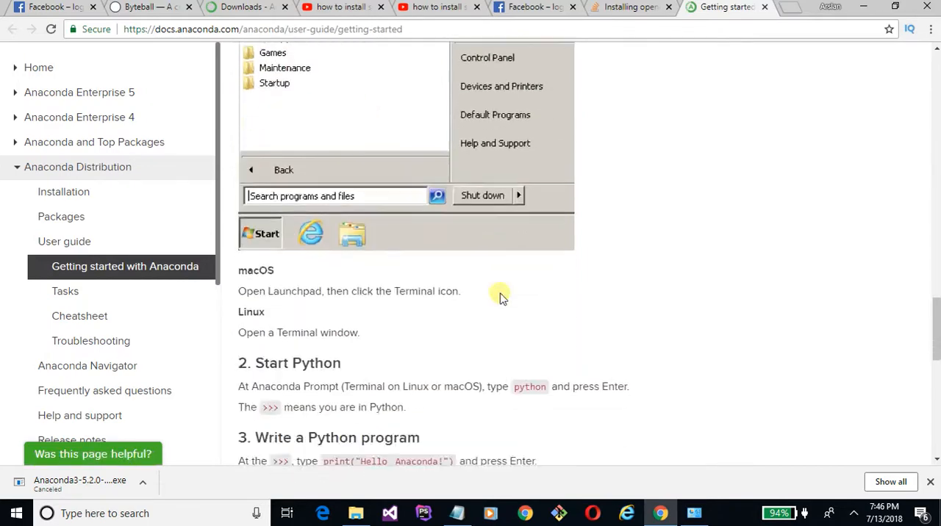
pyautogui.scroll(-2, 500, 298)
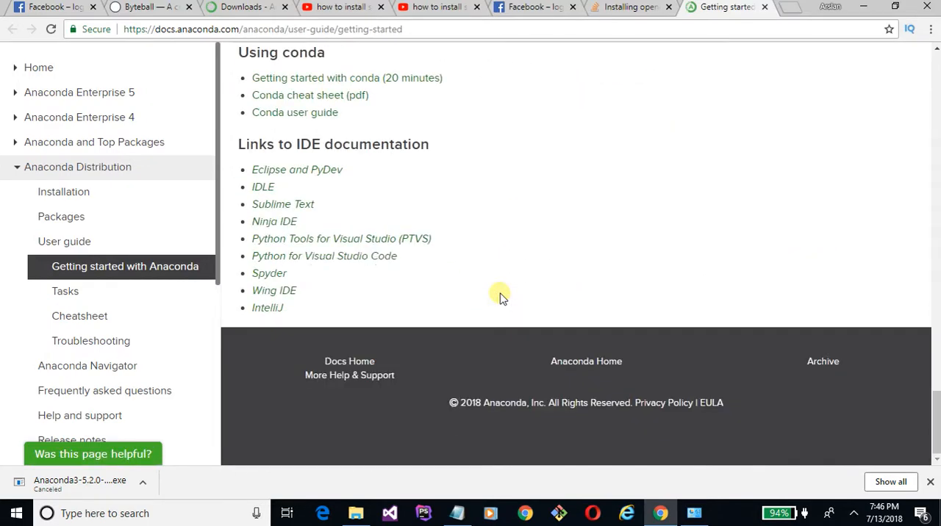
pyautogui.scroll(20, 500, 298)
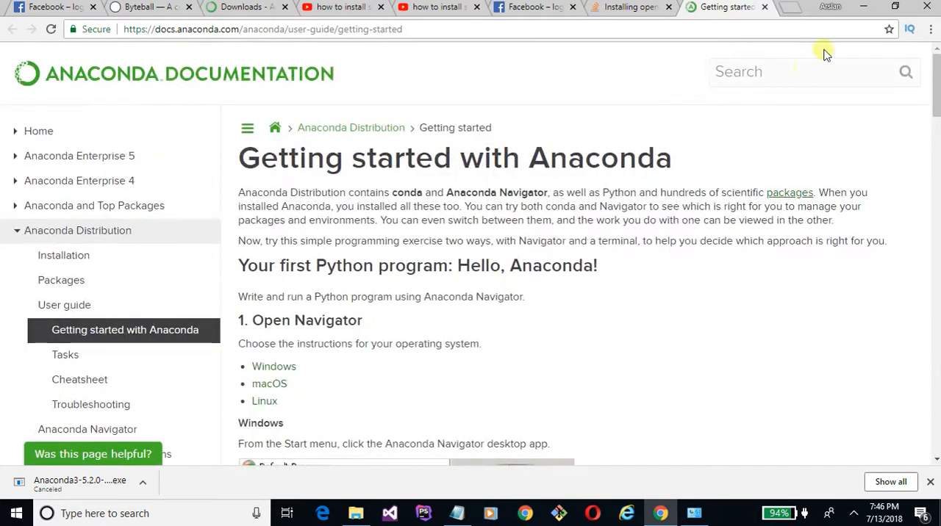
pyautogui.click(863, 6)
# - Search Windows for "anac" and launch Anaconda Navigator
pyautogui.click(210, 518)
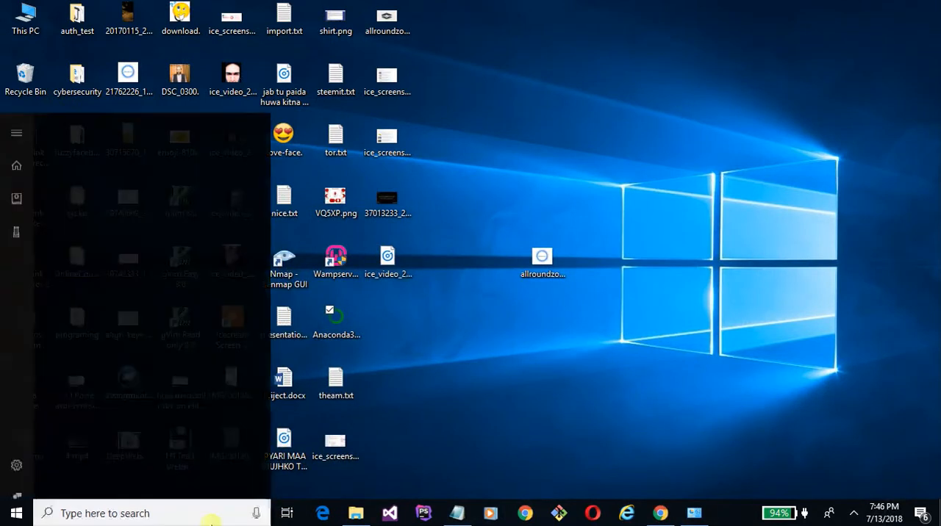
pyautogui.write('an')
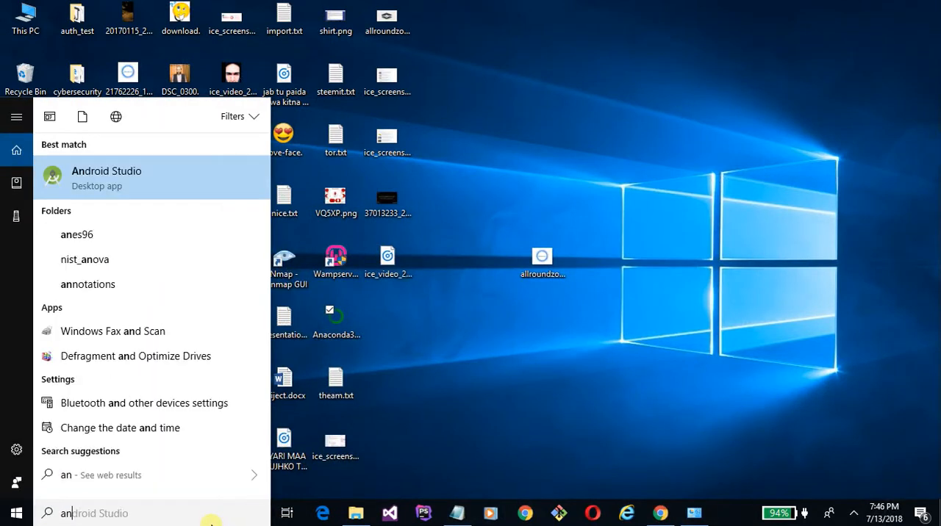
pyautogui.write('ac')
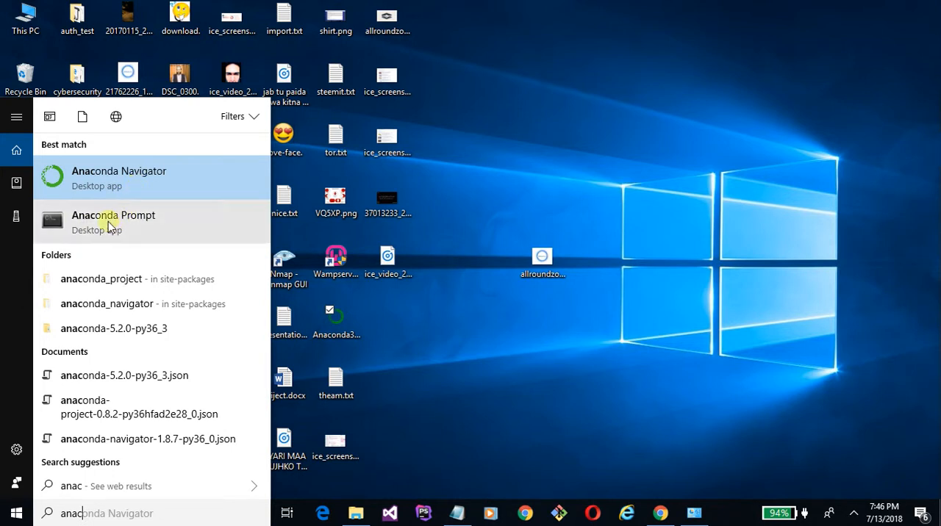
pyautogui.click(108, 180)
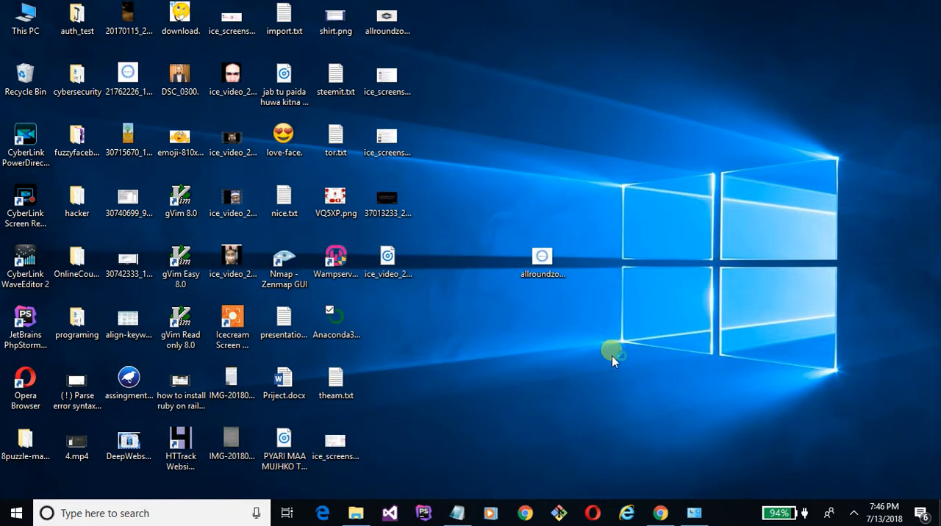
# - Search Windows for "task" and open Task Manager
pyautogui.click(249, 514)
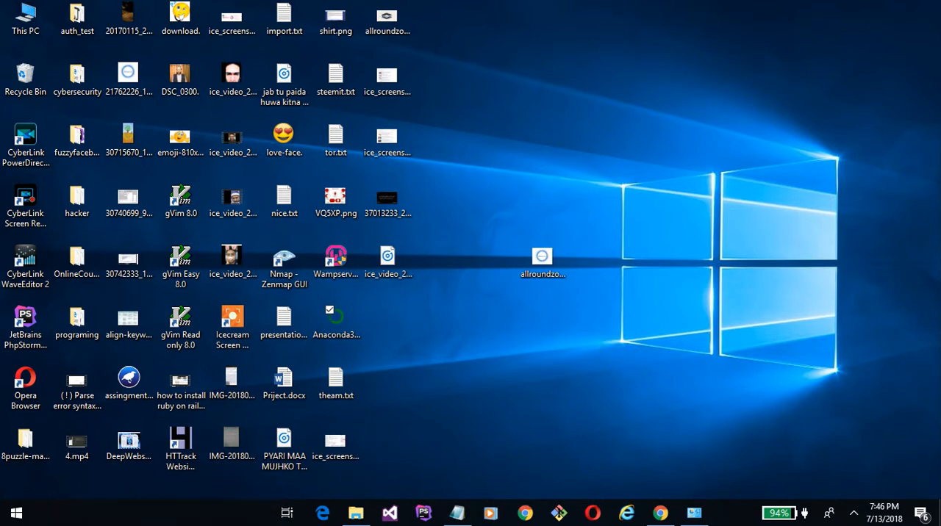
pyautogui.write('task')
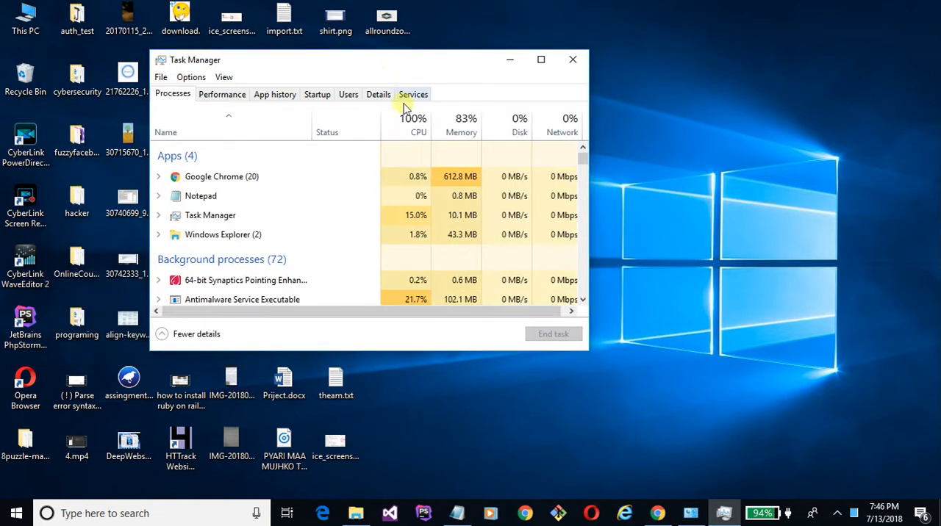
# - Examine the running apps and background processes in Task Manager for Anaconda Navigator
pyautogui.scroll(-2, 351, 243)
pyautogui.scroll(-5, 291, 243)
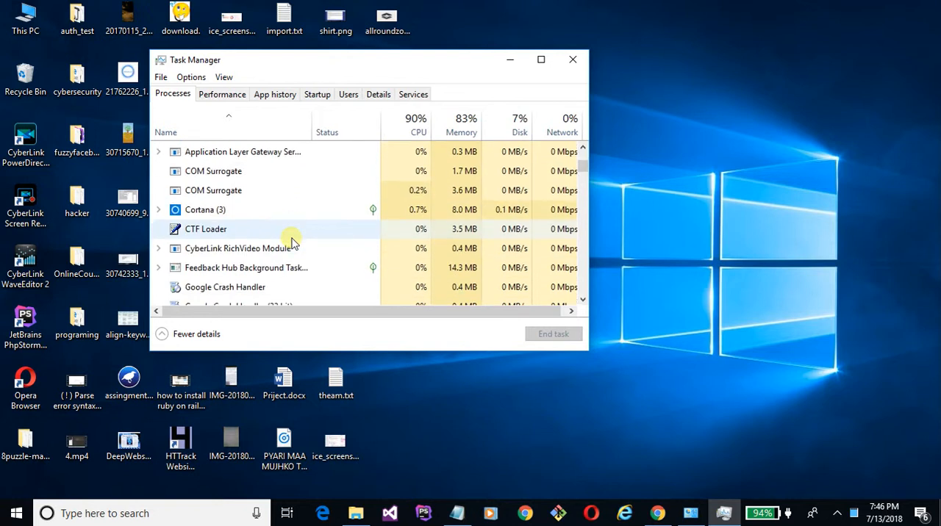
pyautogui.scroll(-1, 292, 243)
pyautogui.scroll(4, 292, 243)
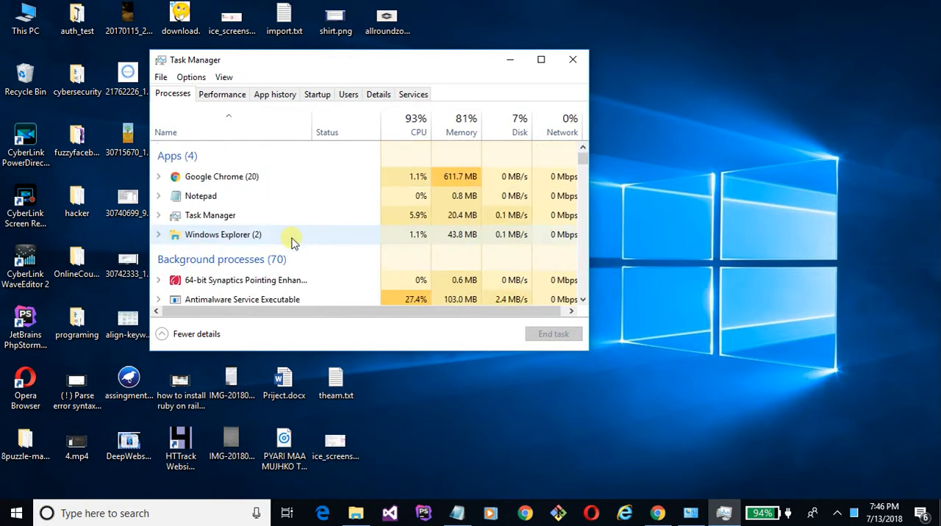
pyautogui.click(297, 185)
pyautogui.press('pagedown')
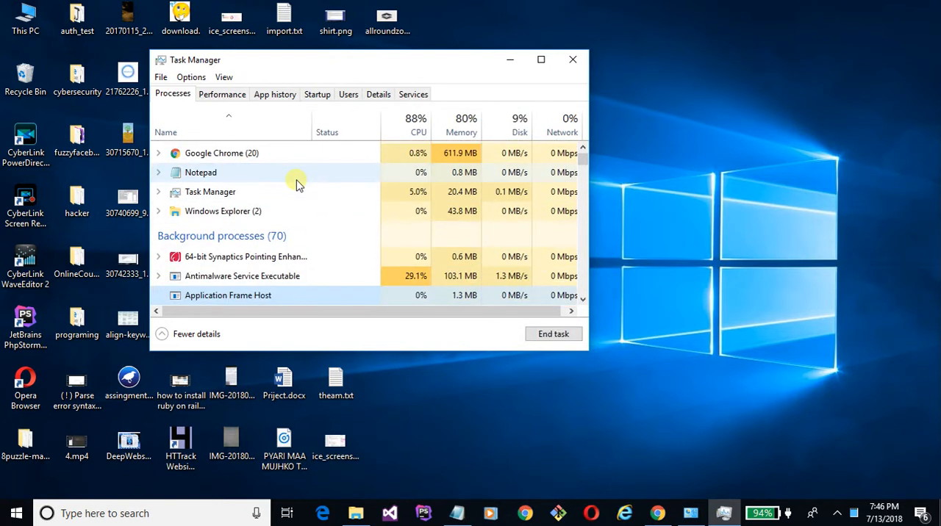
pyautogui.press('Down')
pyautogui.press('Up')
pyautogui.press('Up')
pyautogui.press('Down')
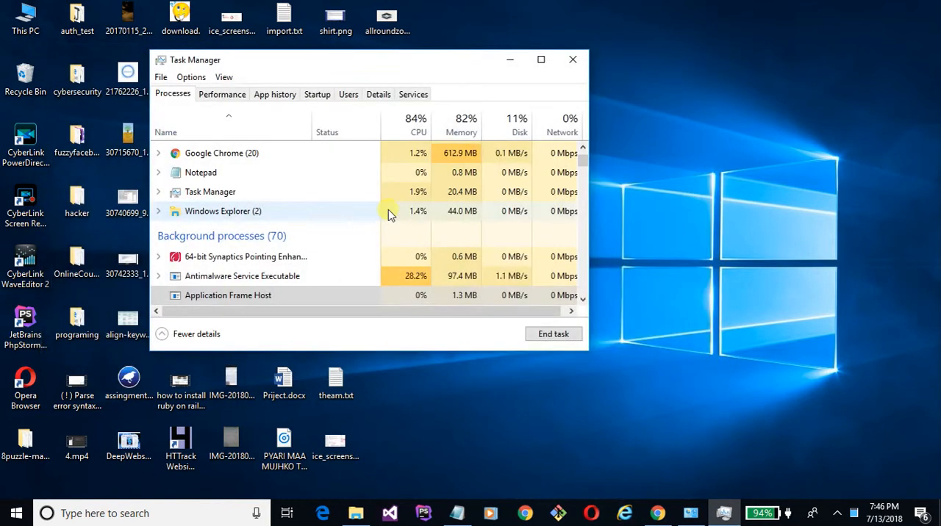
pyautogui.scroll(-1, 390, 214)
pyautogui.scroll(2, 390, 213)
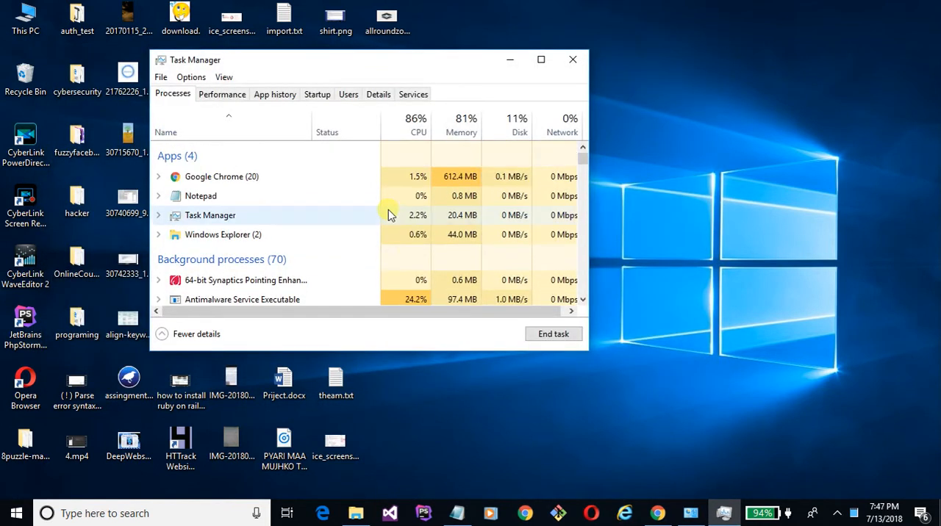
pyautogui.scroll(-2, 390, 213)
pyautogui.scroll(-2, 389, 214)
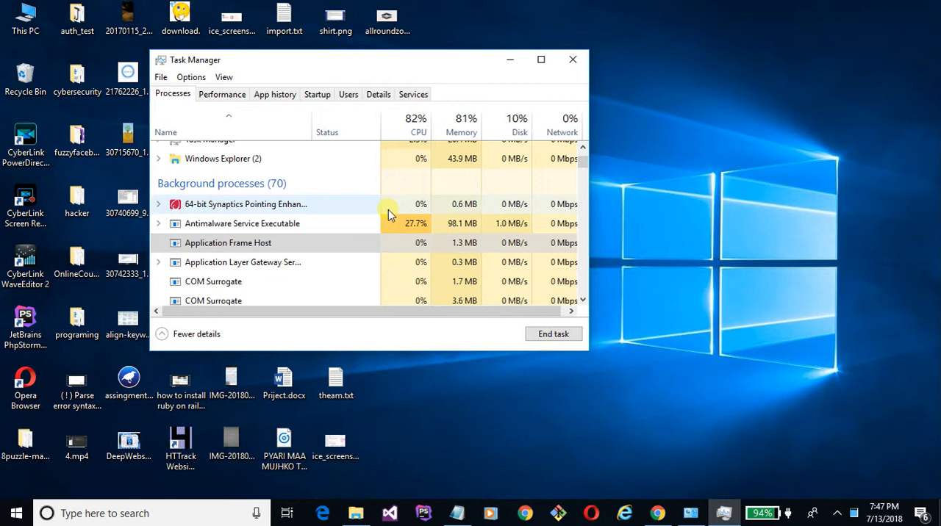
# - Move down the background processes in Task Manager, and close the Control Panel System window
pyautogui.press('Down')
pyautogui.press('Down')
pyautogui.press('Down')
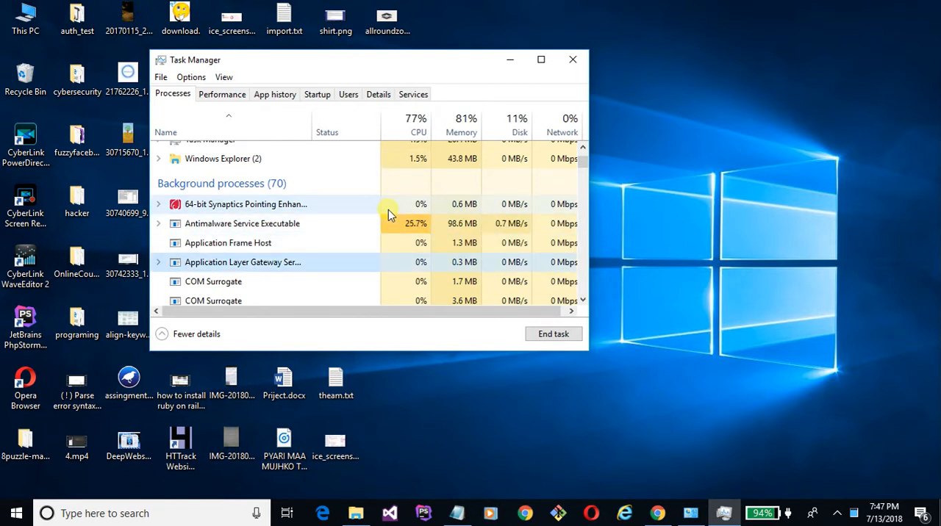
pyautogui.click(688, 509)
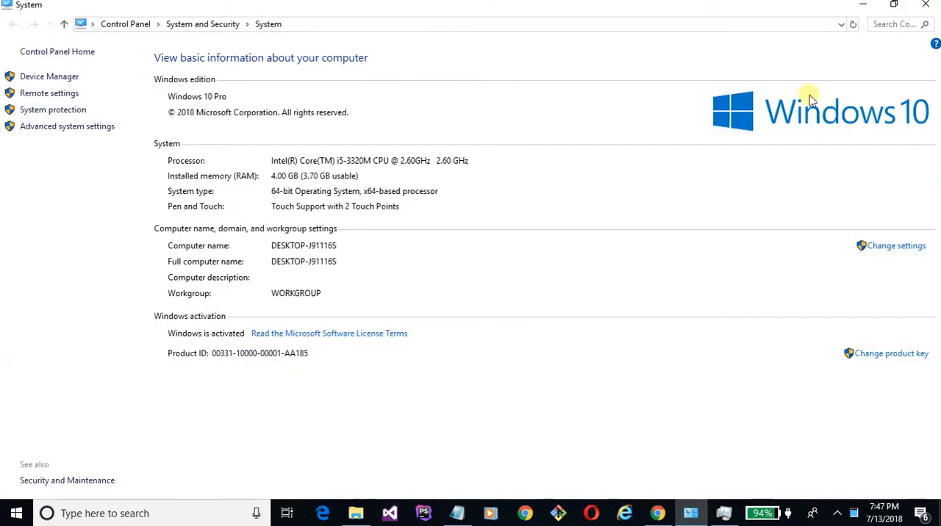
pyautogui.click(925, 4)
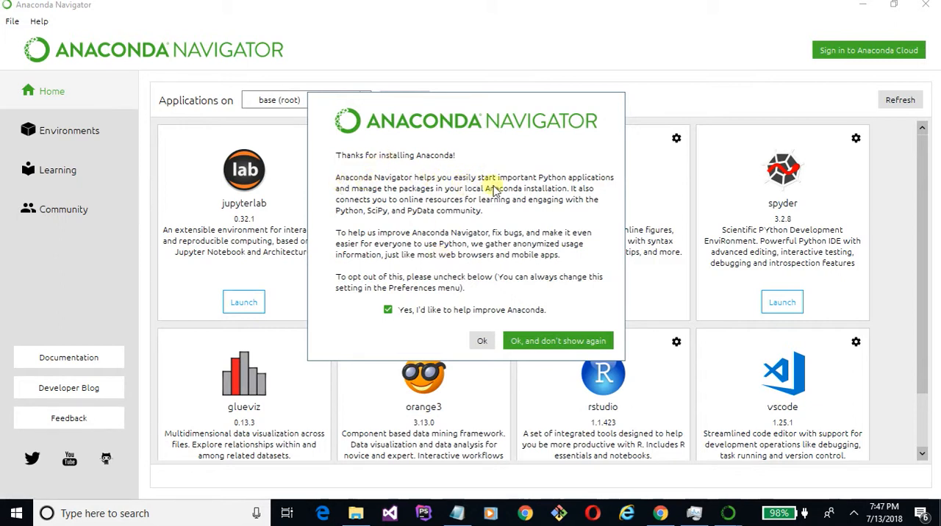
# - Dismiss the Anaconda Navigator welcome message so it does not show again, and launch Spyder from the base (root) applications
pyautogui.click(545, 342)
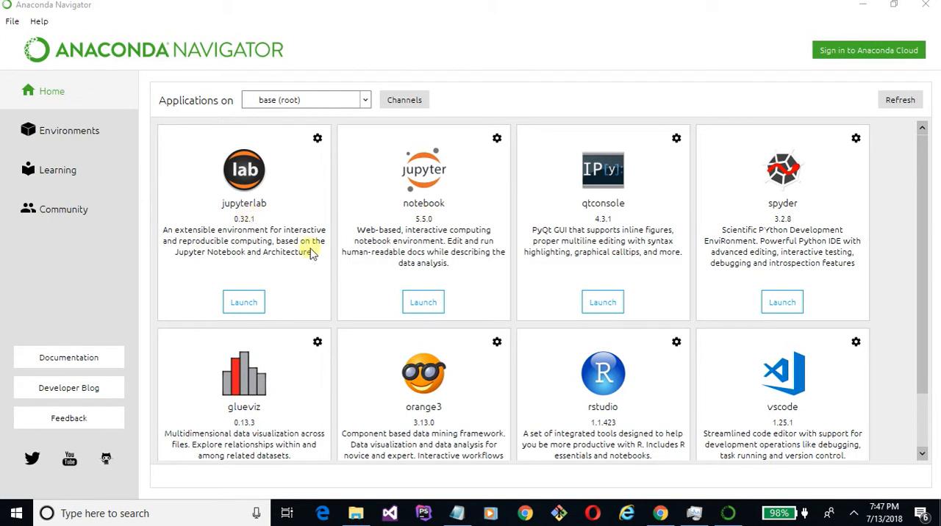
pyautogui.scroll(-2, 311, 252)
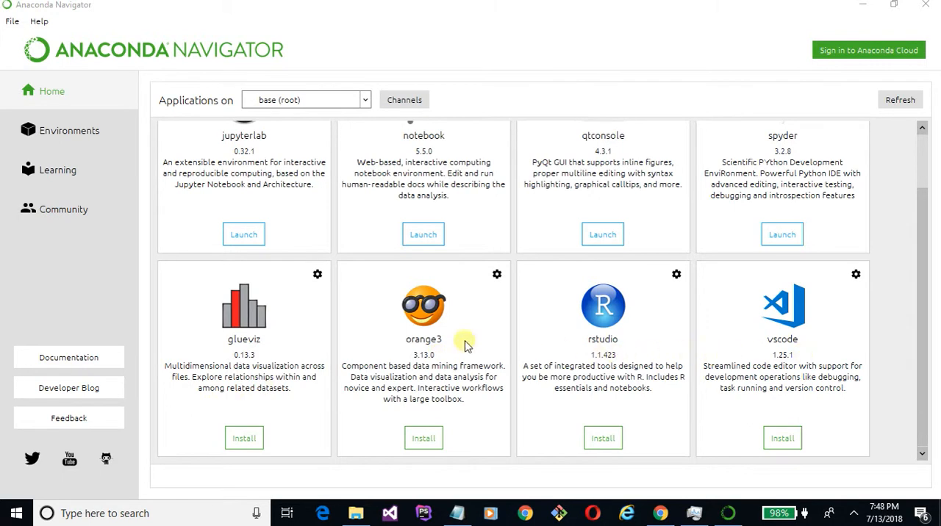
pyautogui.scroll(2, 459, 379)
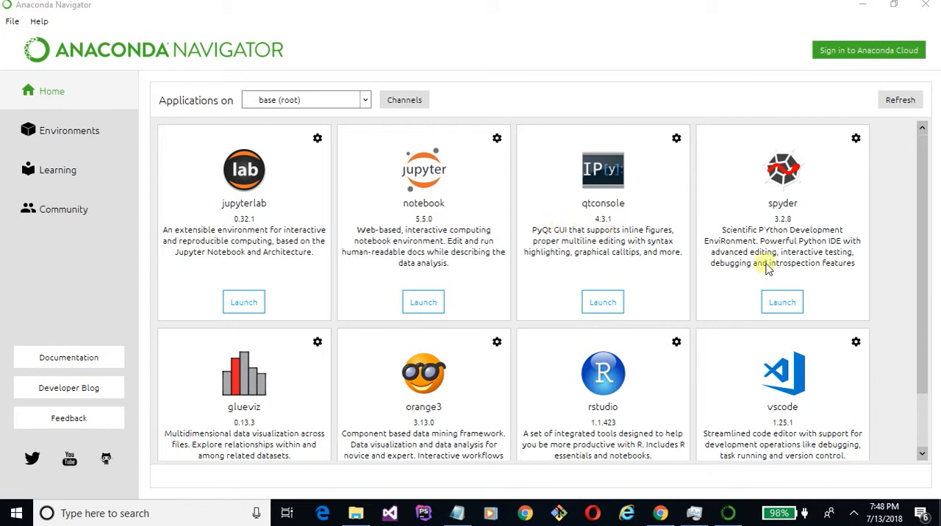
pyautogui.click(790, 305)
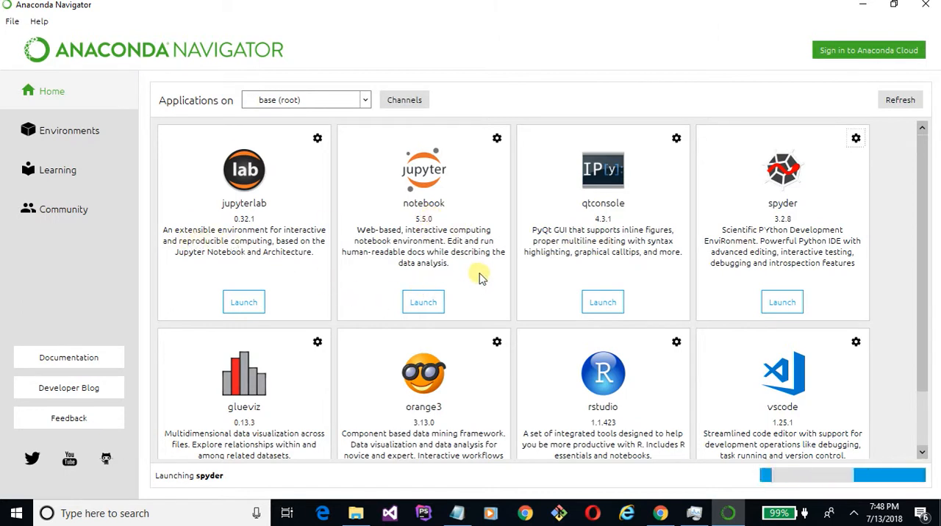
# - Switch to Task Manager and examine the apps and background processes for Spyder
pyautogui.click(860, 6)
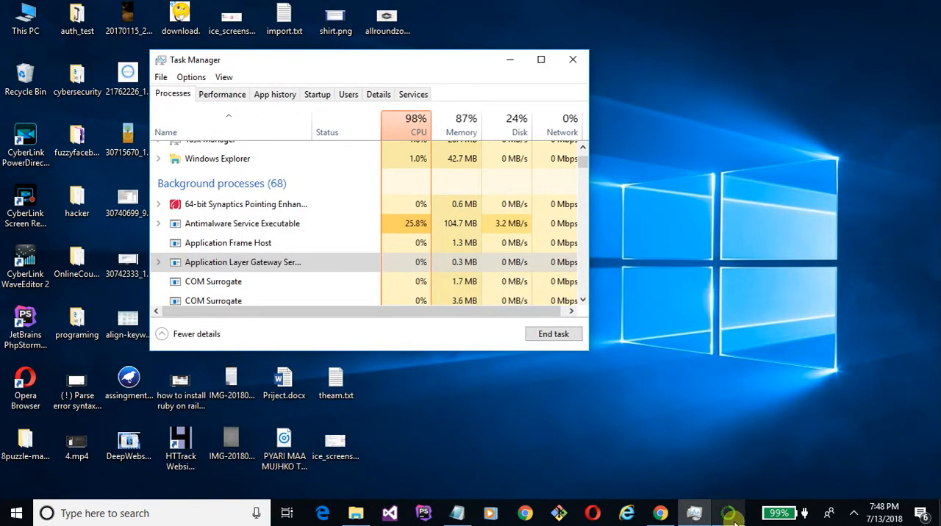
pyautogui.click(730, 514)
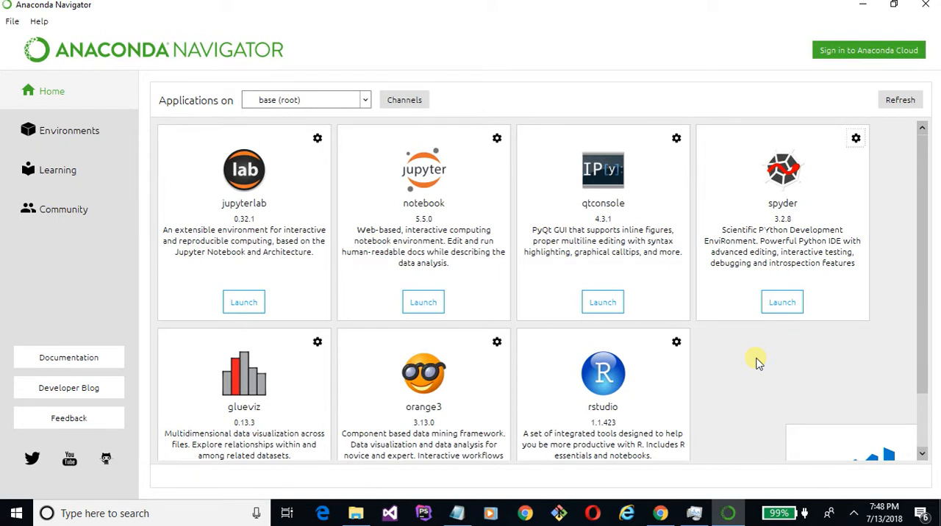
pyautogui.click(693, 513)
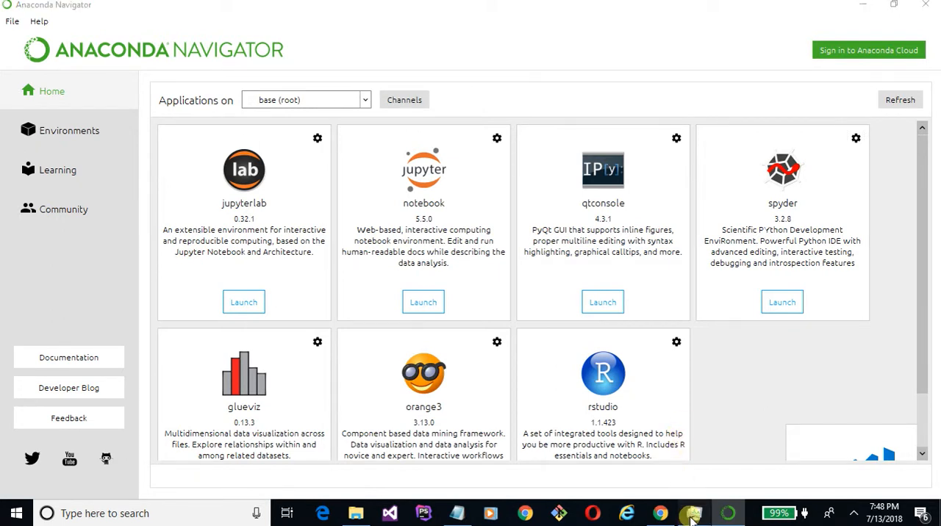
pyautogui.scroll(-10, 400, 200)
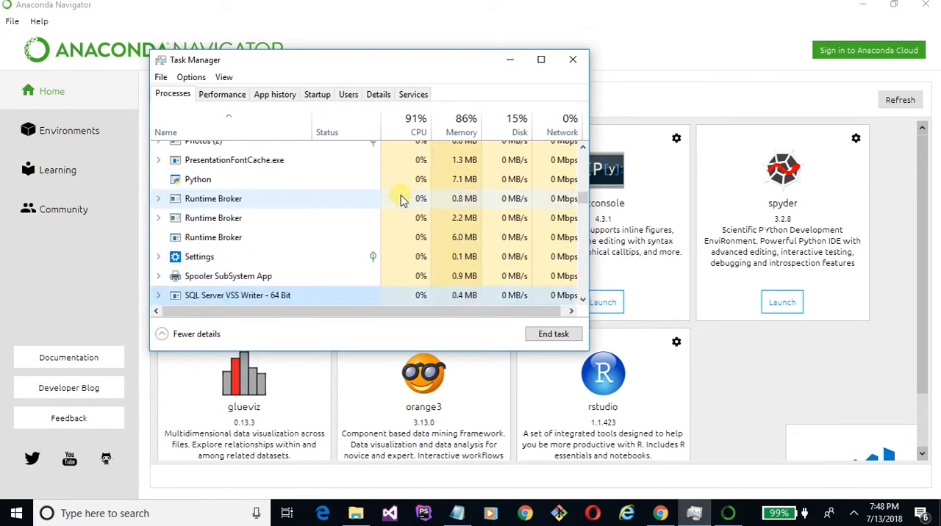
pyautogui.scroll(-5, 401, 199)
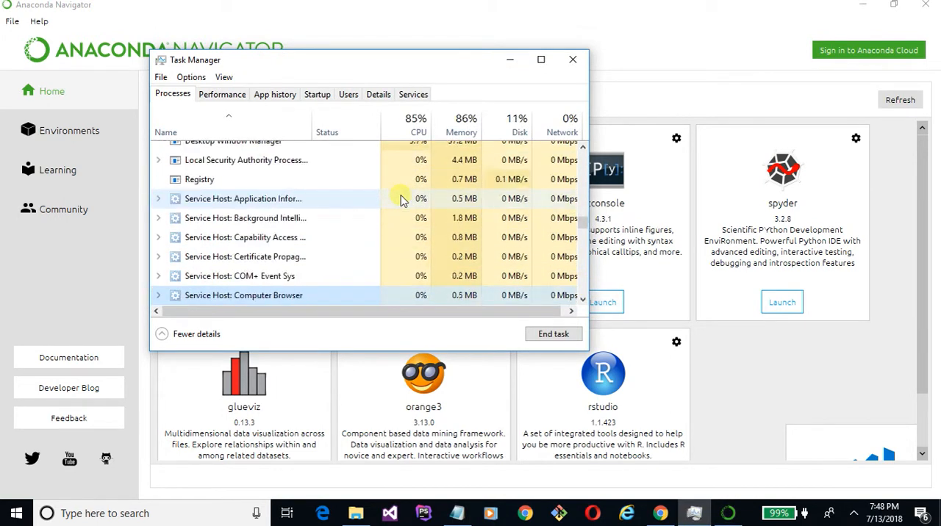
pyautogui.scroll(9, 400, 200)
pyautogui.scroll(10, 401, 200)
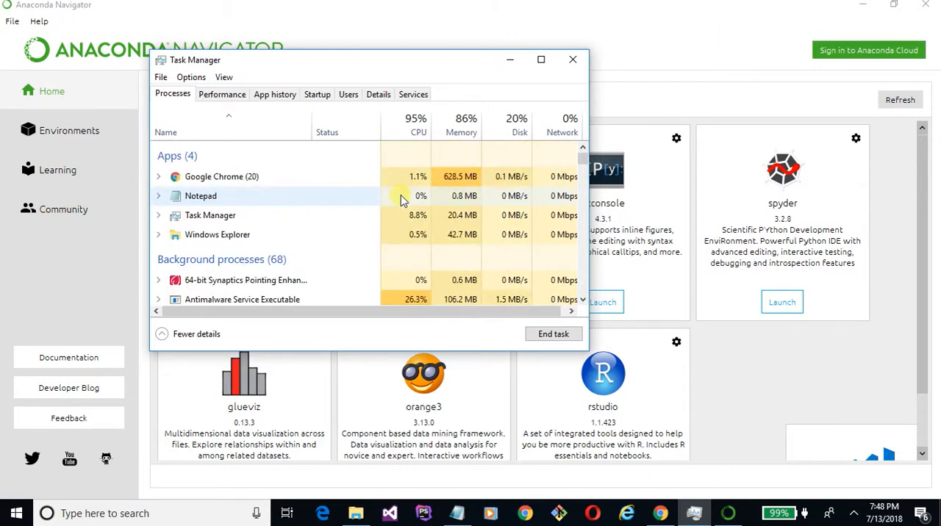
pyautogui.scroll(-15, 401, 200)
pyautogui.scroll(-1, 400, 200)
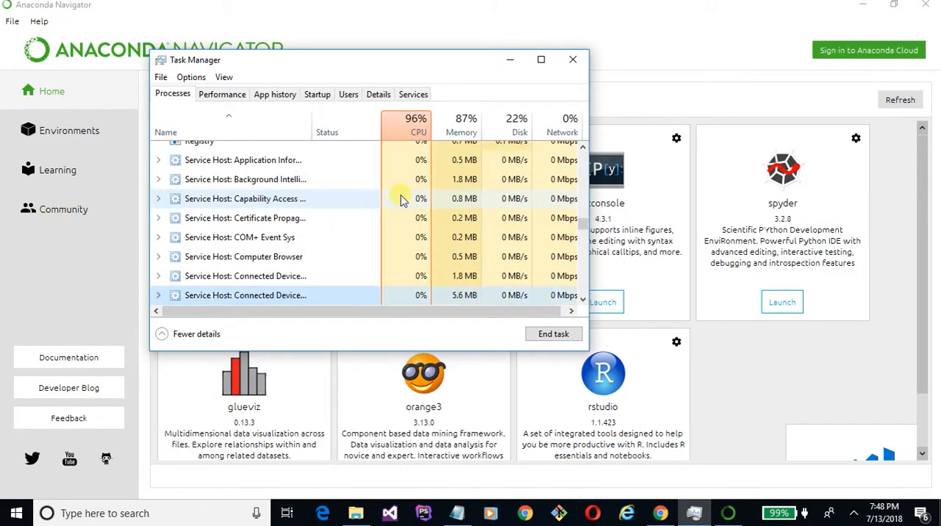
# - Return to Anaconda Navigator, launch Spyder again, and minimize Task Manager and Navigator
pyautogui.click(710, 371)
pyautogui.scroll(-1, 710, 371)
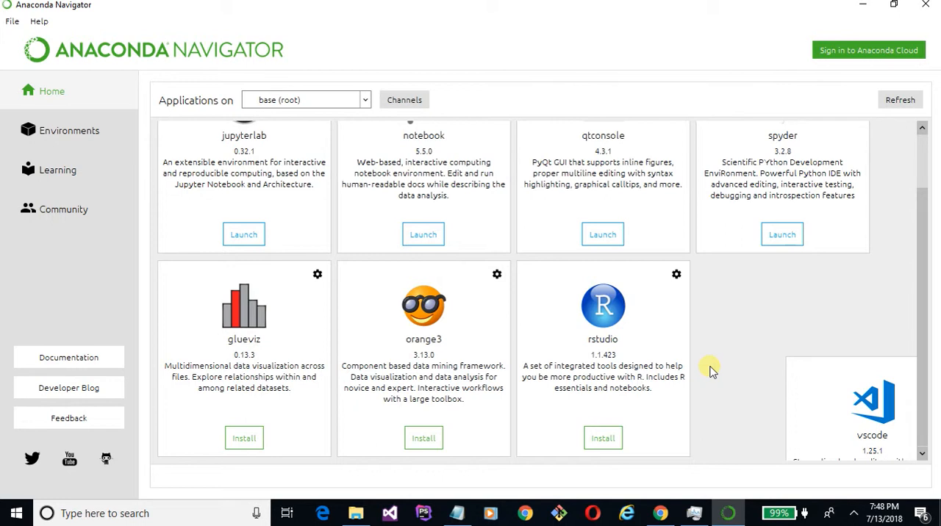
pyautogui.click(798, 233)
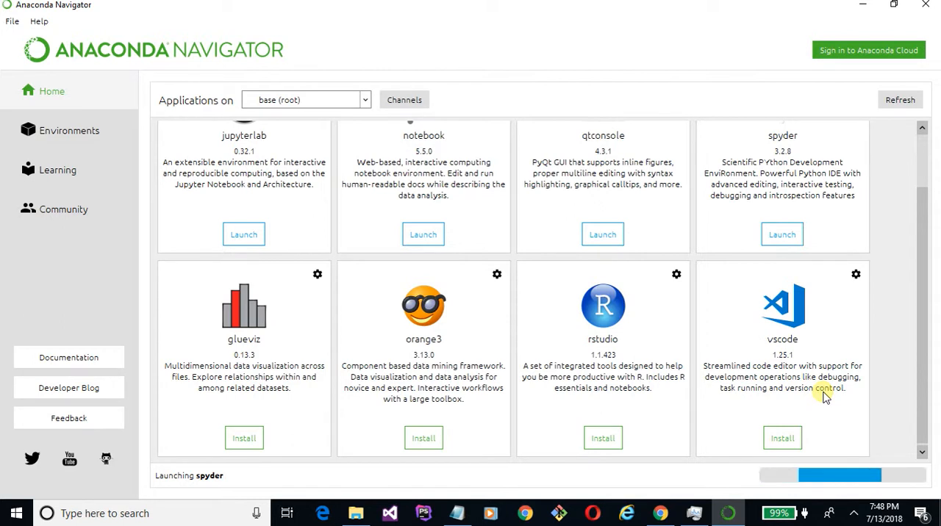
pyautogui.click(695, 514)
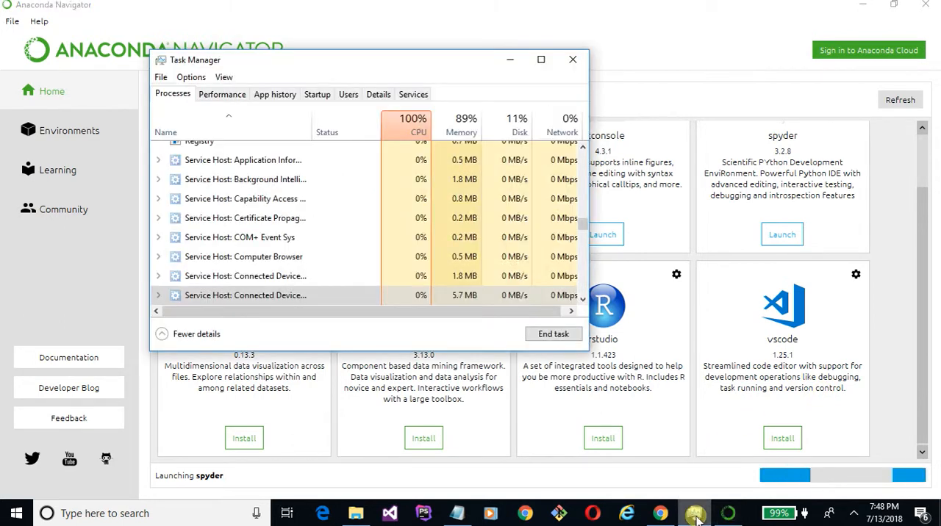
pyautogui.click(509, 60)
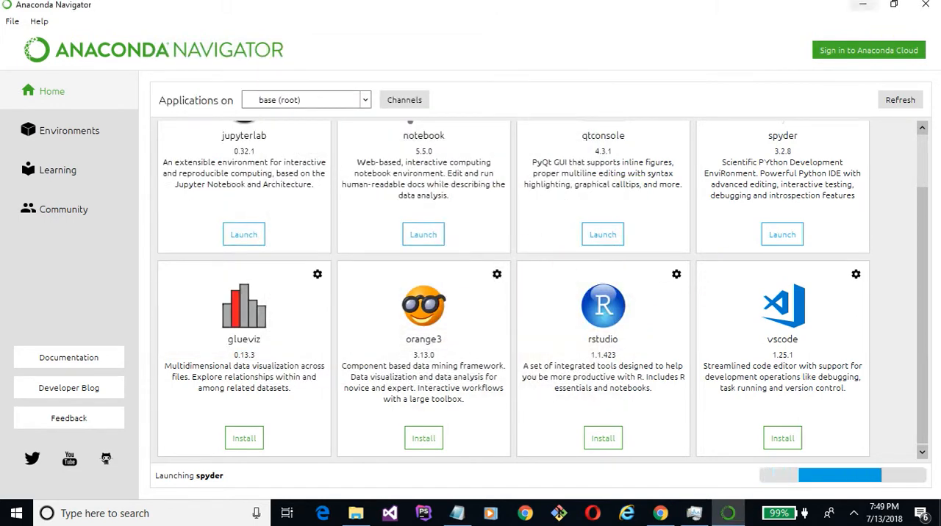
pyautogui.click(864, 5)
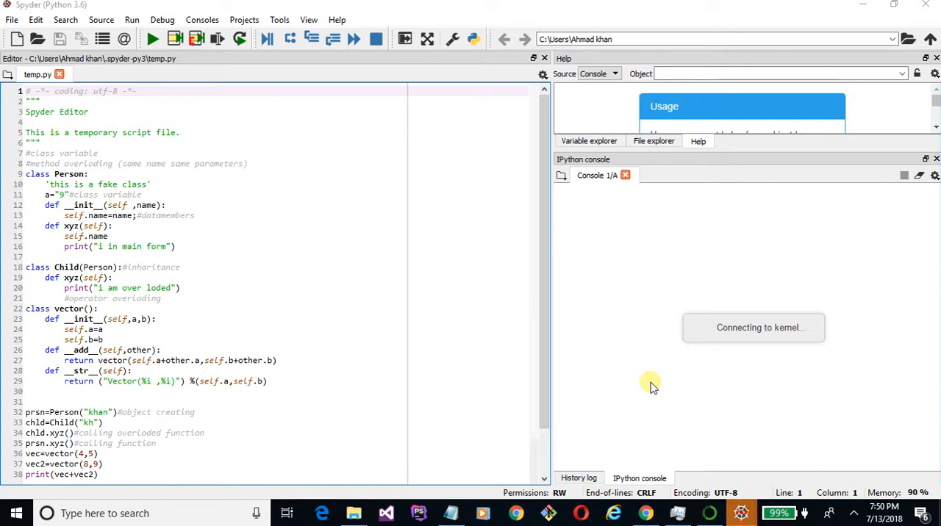
# - Switch to the open Spyder window and create a new Python file in the editor
pyautogui.moveTo(741, 513)
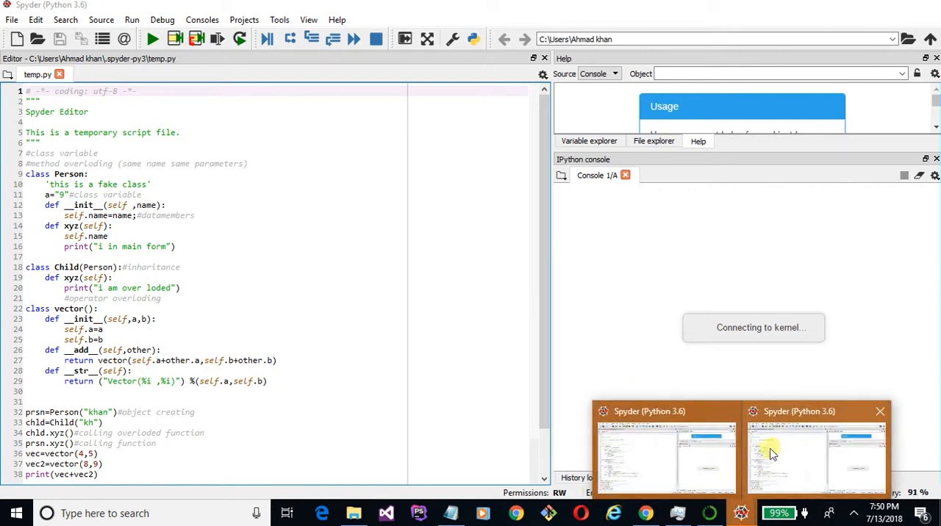
pyautogui.click(772, 454)
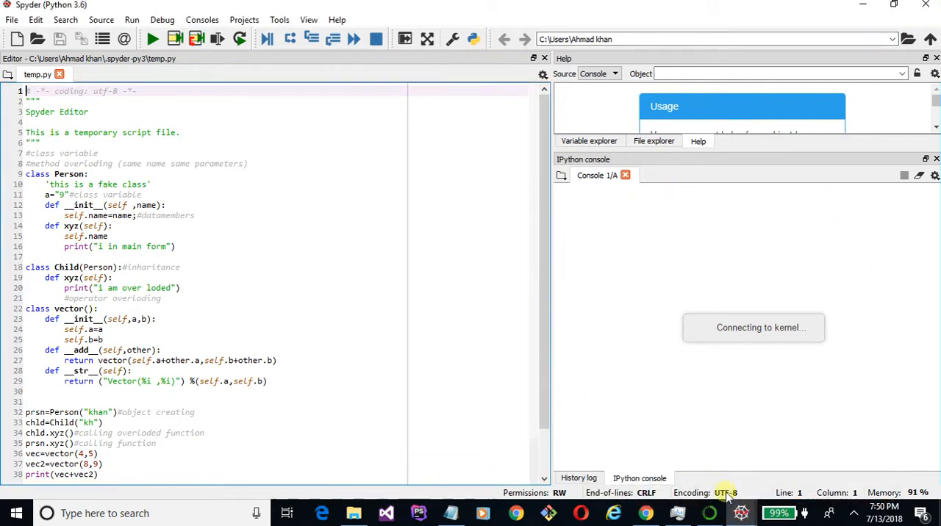
pyautogui.moveTo(737, 514)
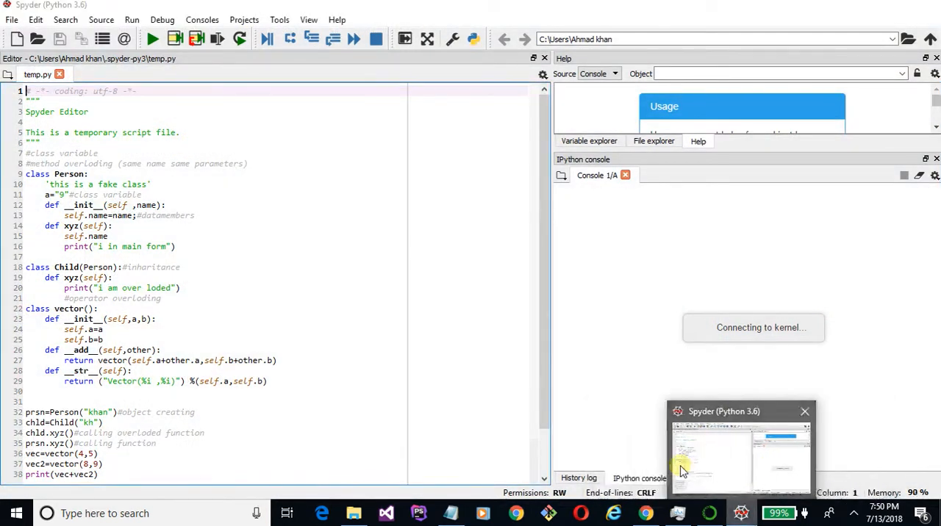
pyautogui.click(279, 214)
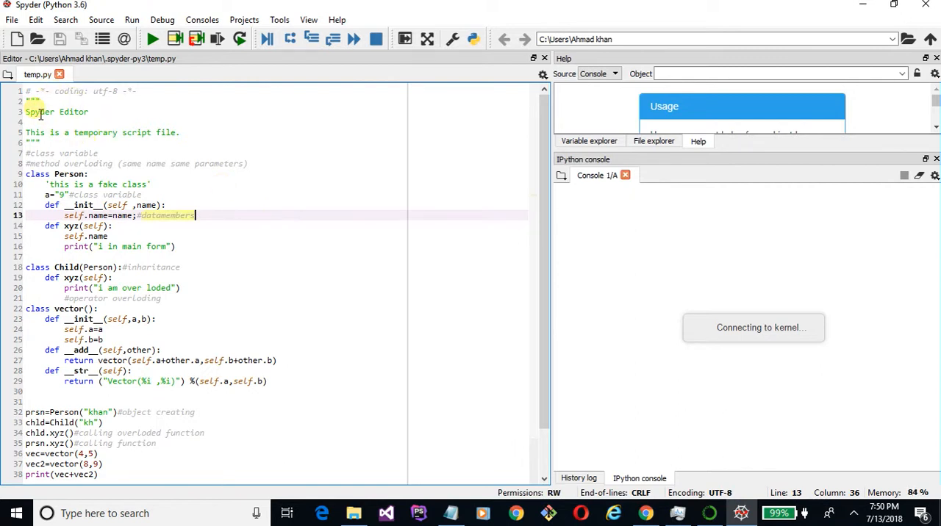
pyautogui.click(17, 39)
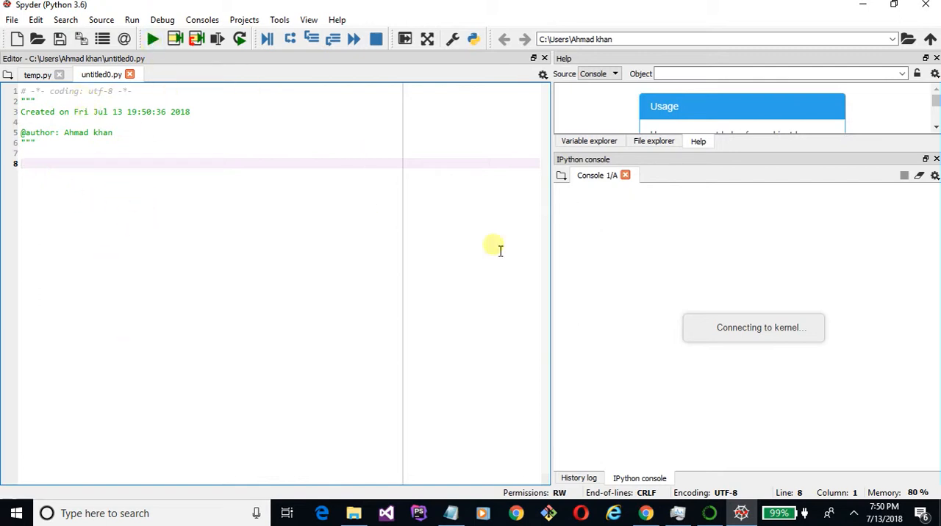
# - Run print ('hellow world') in the IPython console and highlight the command with its output
pyautogui.click(666, 291)
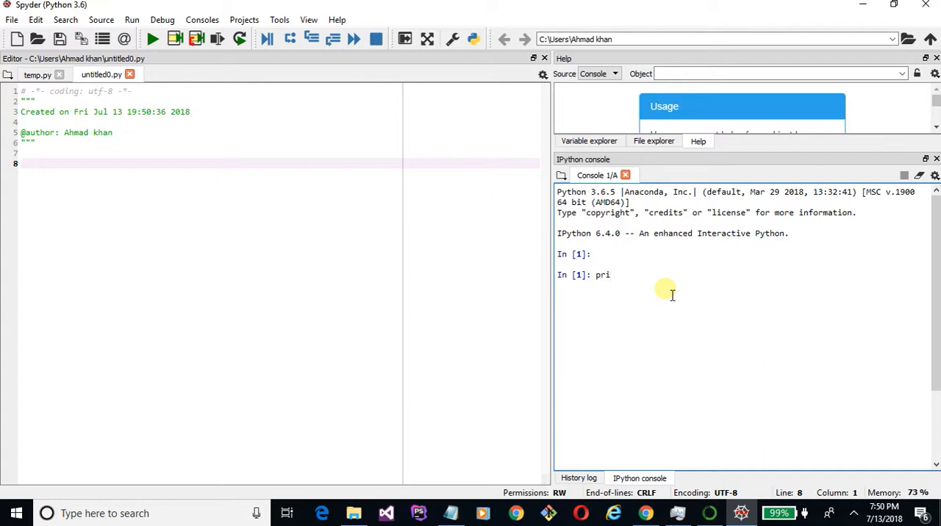
pyautogui.write('print ()')
pyautogui.press('Return')
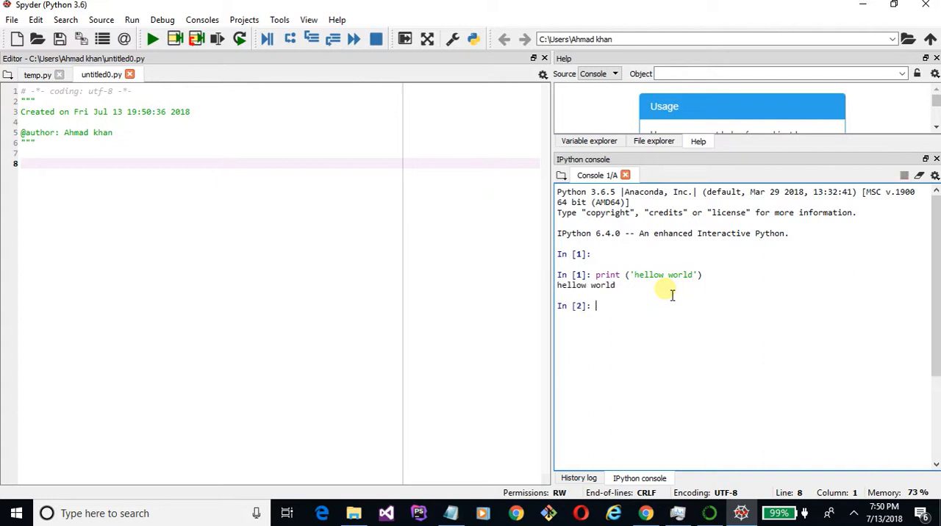
pyautogui.moveTo(595, 275); pyautogui.dragTo(622, 293)
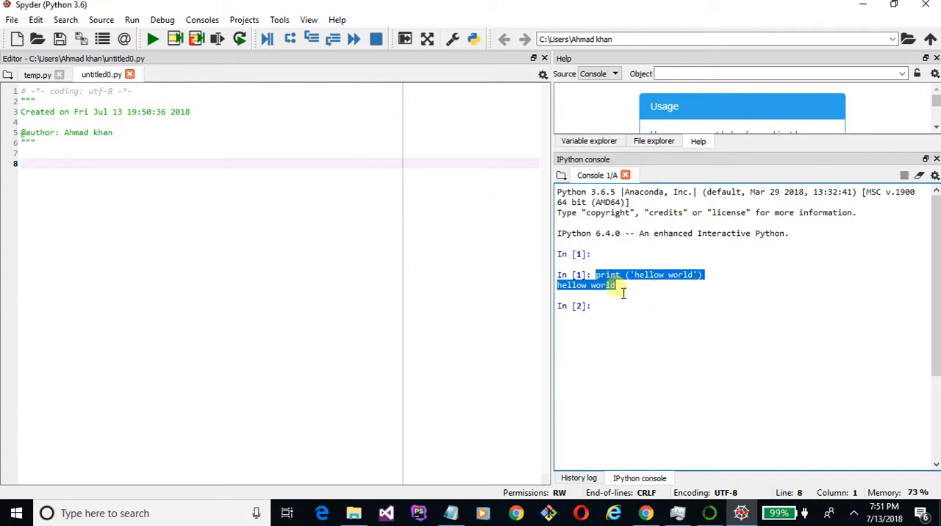
pyautogui.click(622, 291)
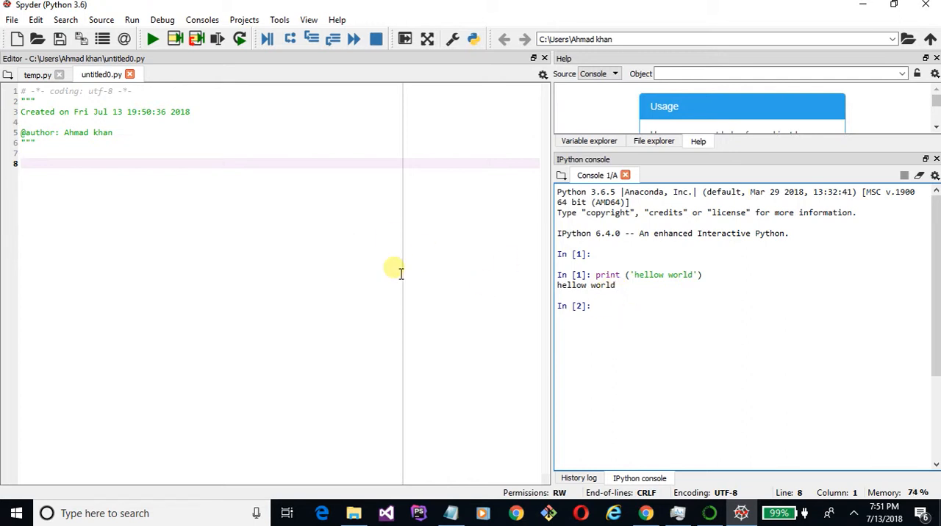
# - Copy the print ('hellow world') statement from the console into line 8 of untitled0.py
pyautogui.click(44, 181)
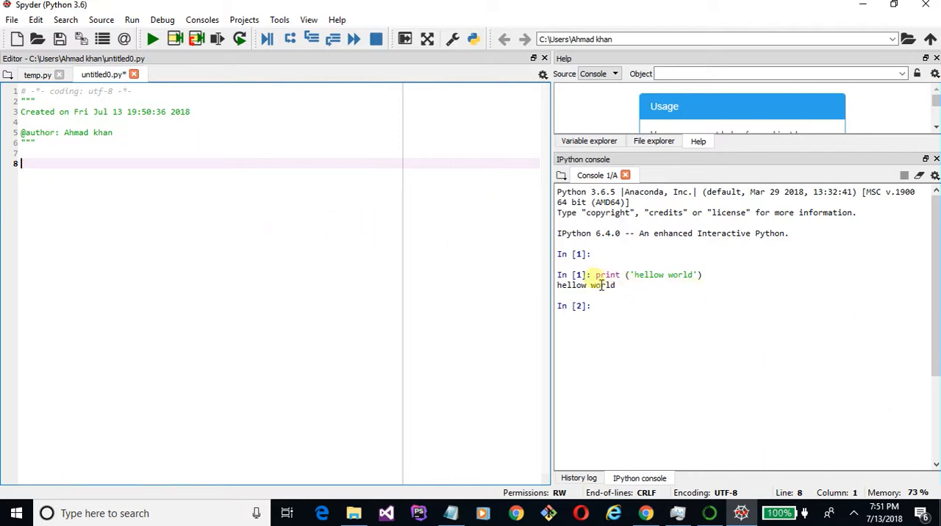
pyautogui.moveTo(595, 275); pyautogui.dragTo(721, 284)
pyautogui.click(125, 200)
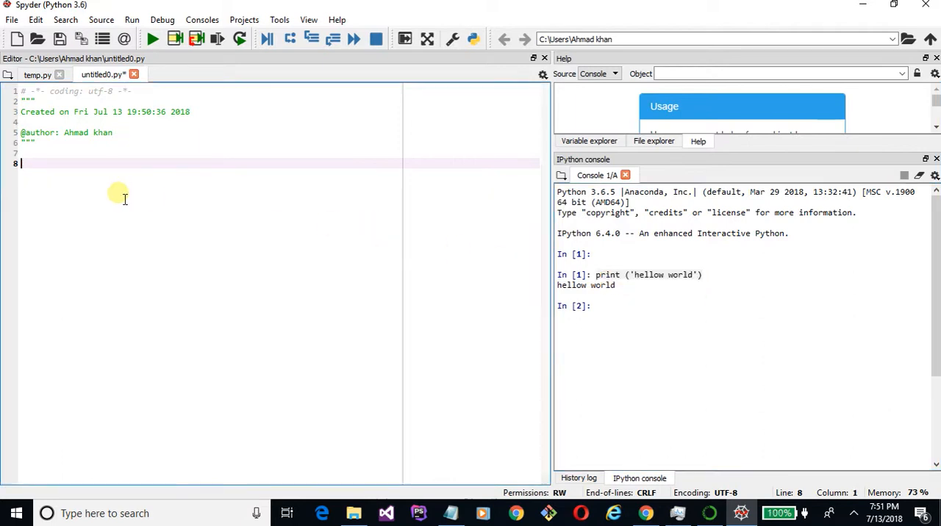
pyautogui.write("print ('hellow world')")
# - Run the script, saving it as demo.py on the Desktop, and check the output and working directory in the console
pyautogui.click(152, 40)
pyautogui.press('Right')
pyautogui.press('Left')
pyautogui.press('Left')
pyautogui.press('BackSpace')
pyautogui.press('BackSpace')
pyautogui.press('BackSpace')
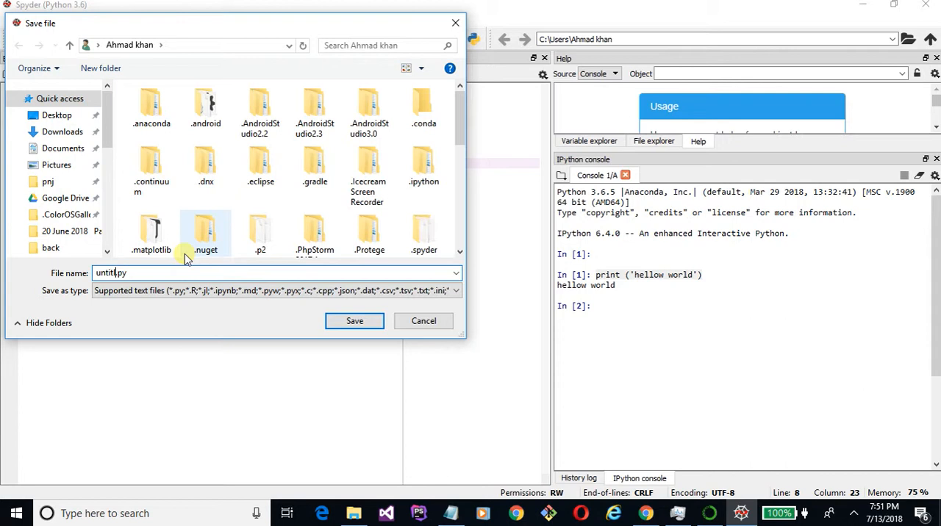
pyautogui.press('BackSpace')
pyautogui.press('BackSpace')
pyautogui.press('BackSpace')
pyautogui.press('Delete')
pyautogui.press('Delete')
pyautogui.press('Delete')
pyautogui.write('demo')
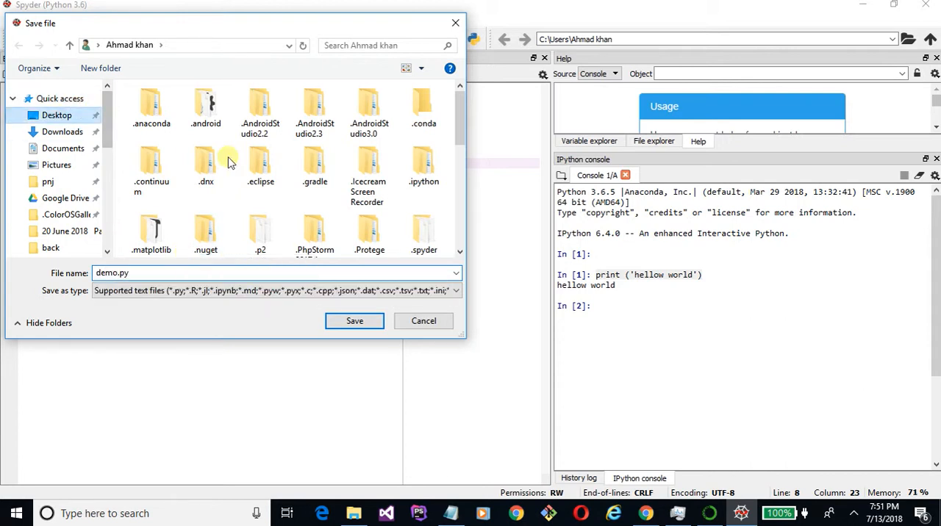
pyautogui.click(353, 324)
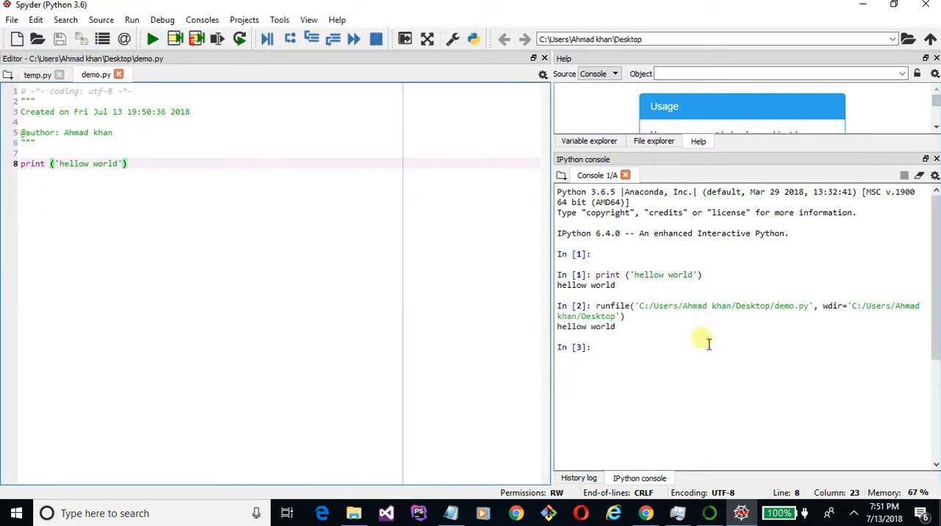
pyautogui.moveTo(622, 330); pyautogui.dragTo(560, 327)
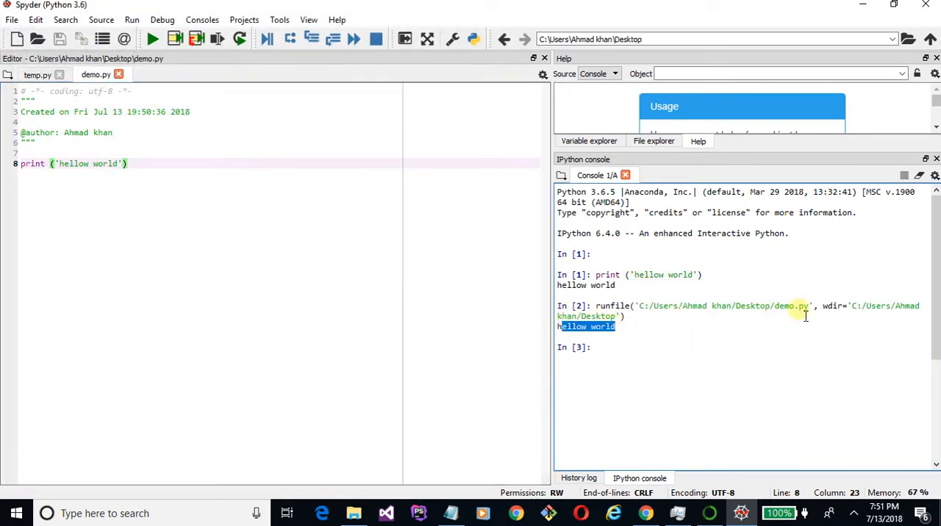
pyautogui.moveTo(850, 307); pyautogui.dragTo(617, 317)
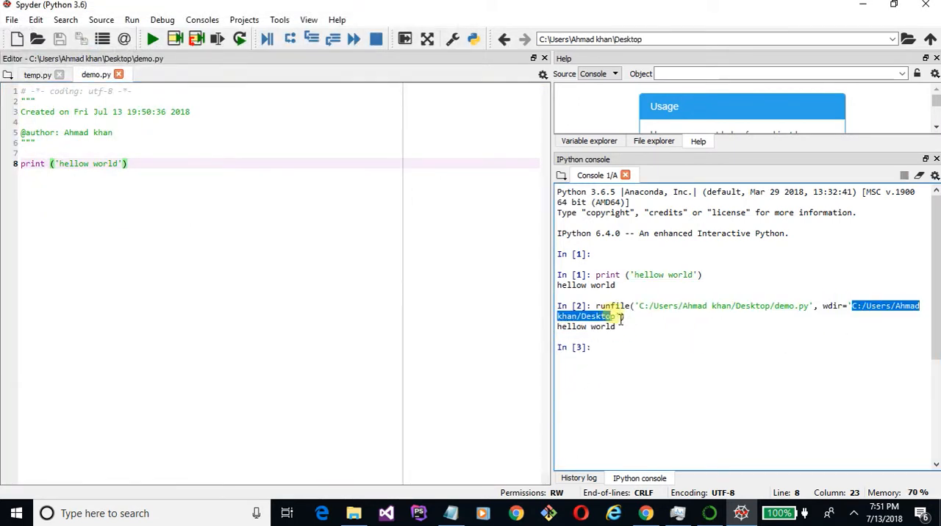
# - Clear the text selection in the IPython console and close Spyder
pyautogui.click(235, 256)
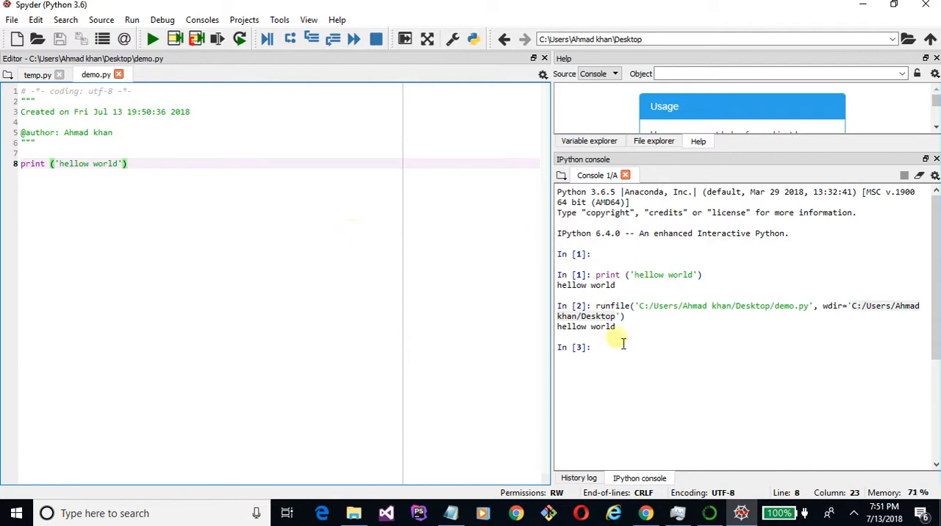
pyautogui.moveTo(636, 342); pyautogui.dragTo(695, 409)
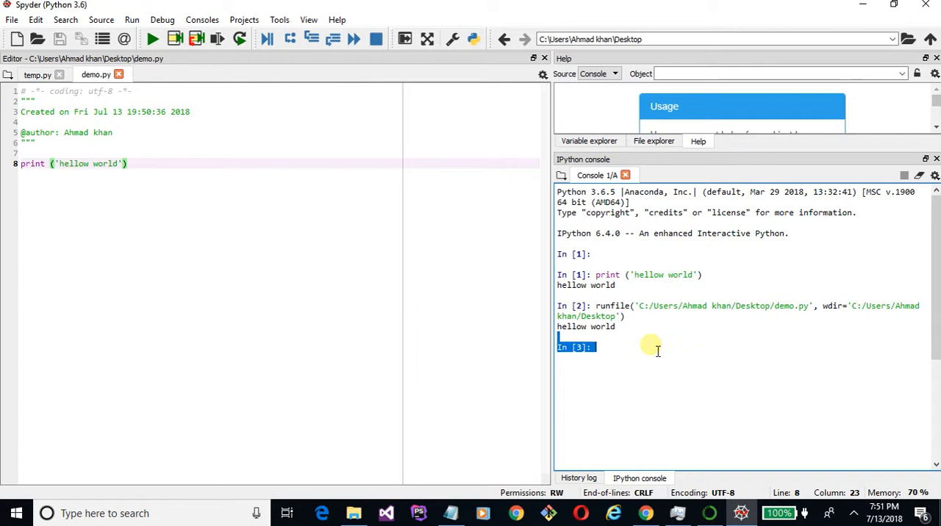
pyautogui.click(168, 243)
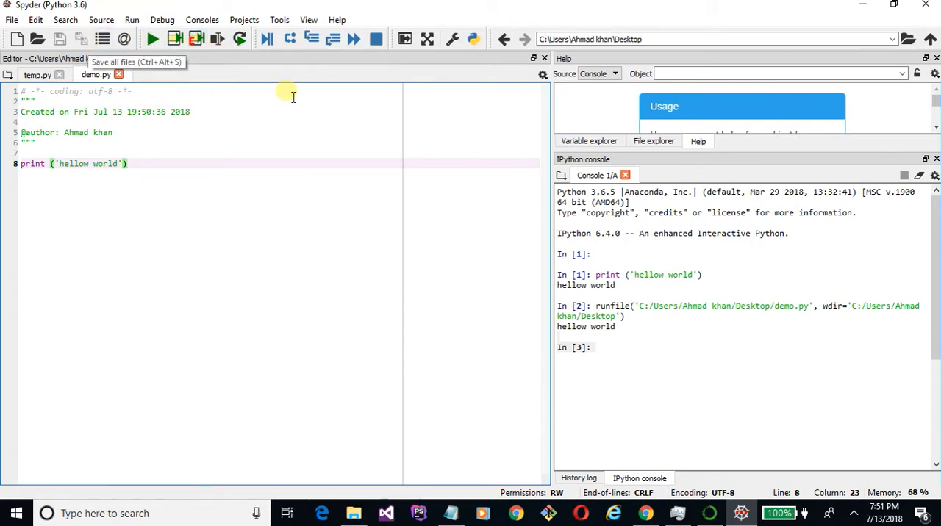
pyautogui.click(915, 13)
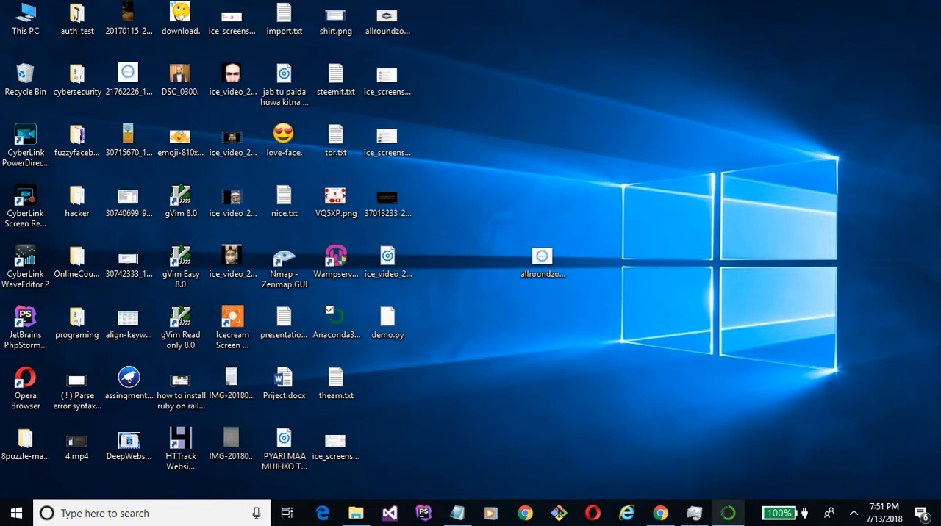
# - Switch to Anaconda Navigator and launch jupyterlab and the Jupyter notebook
pyautogui.click(728, 513)
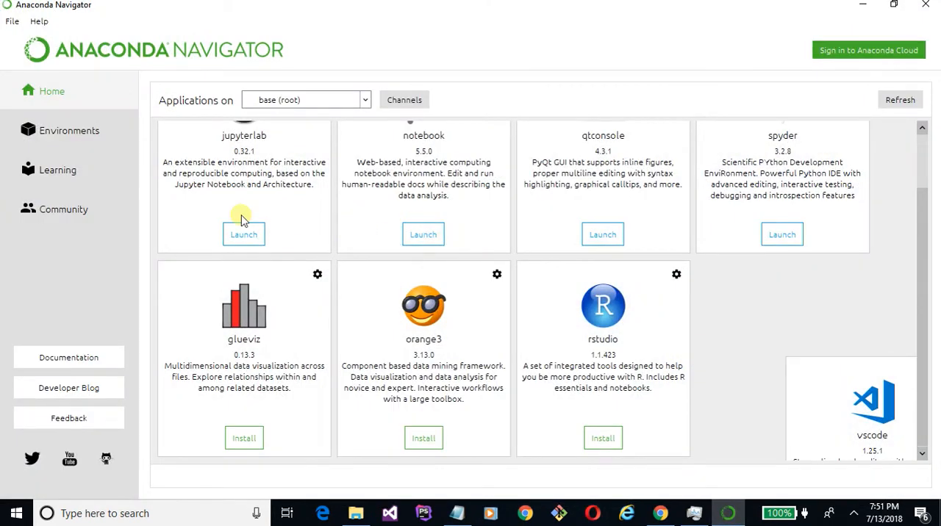
pyautogui.scroll(2, 242, 210)
pyautogui.click(244, 303)
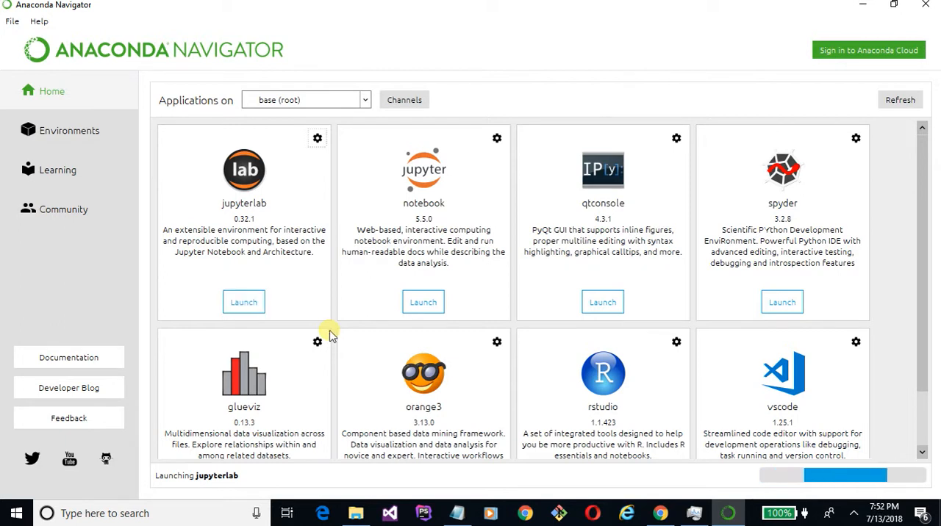
pyautogui.click(429, 308)
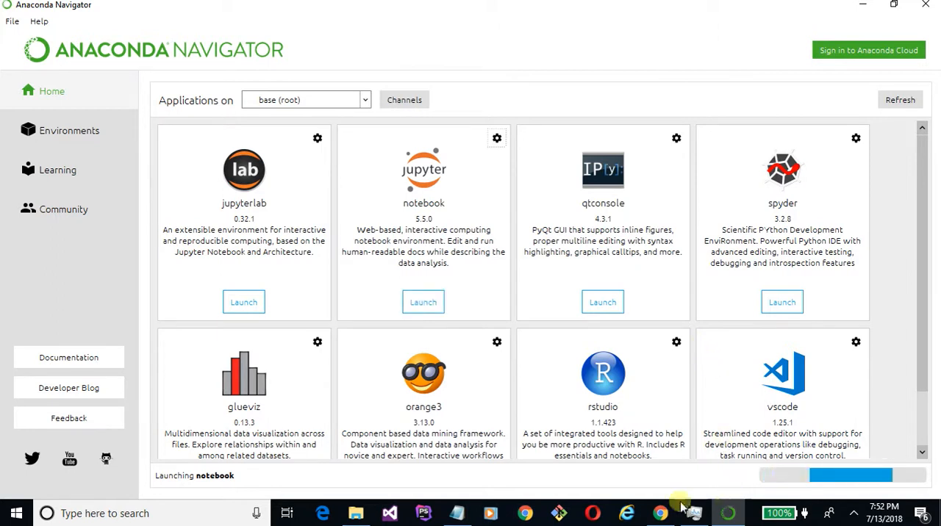
# - Search Windows for "anac" and open Anaconda Prompt
pyautogui.click(147, 513)
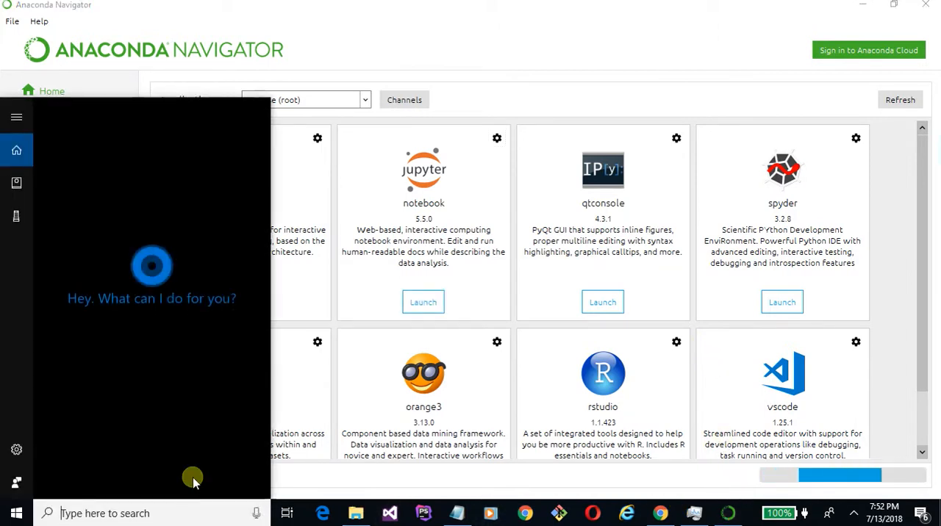
pyautogui.write('a')
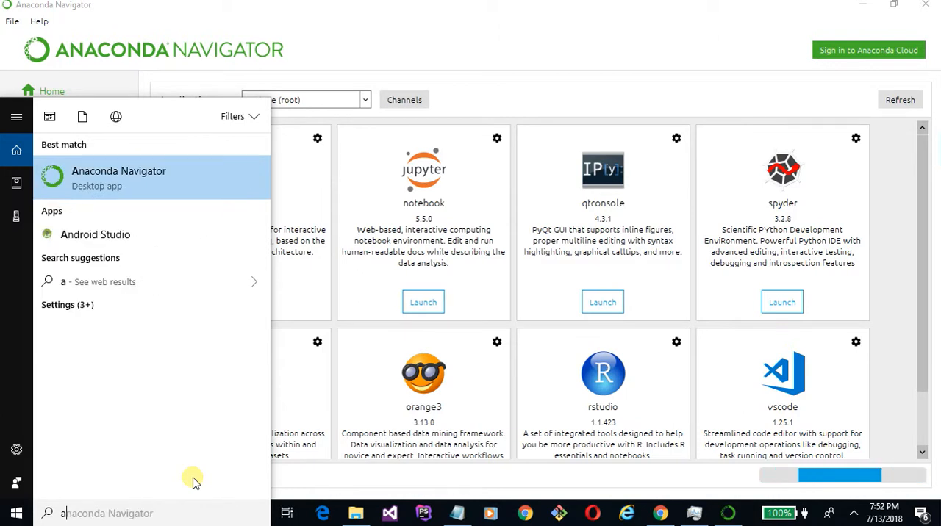
pyautogui.write('nac')
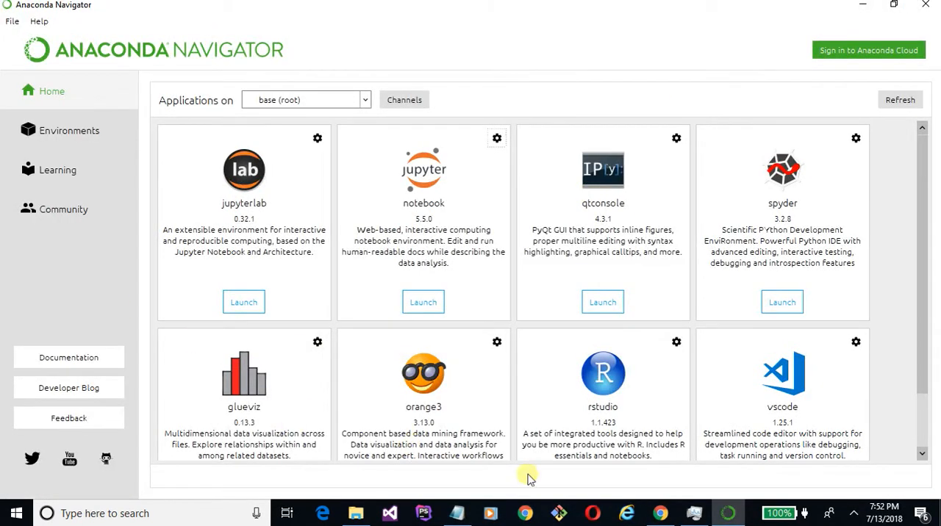
pyautogui.click(110, 514)
pyautogui.write('ana')
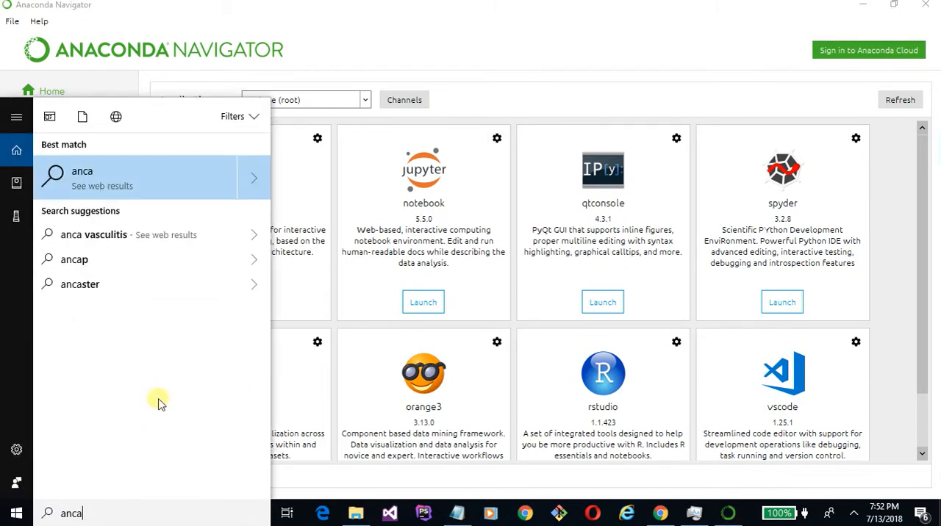
pyautogui.press('BackSpace')
pyautogui.press('BackSpace')
pyautogui.write('ac')
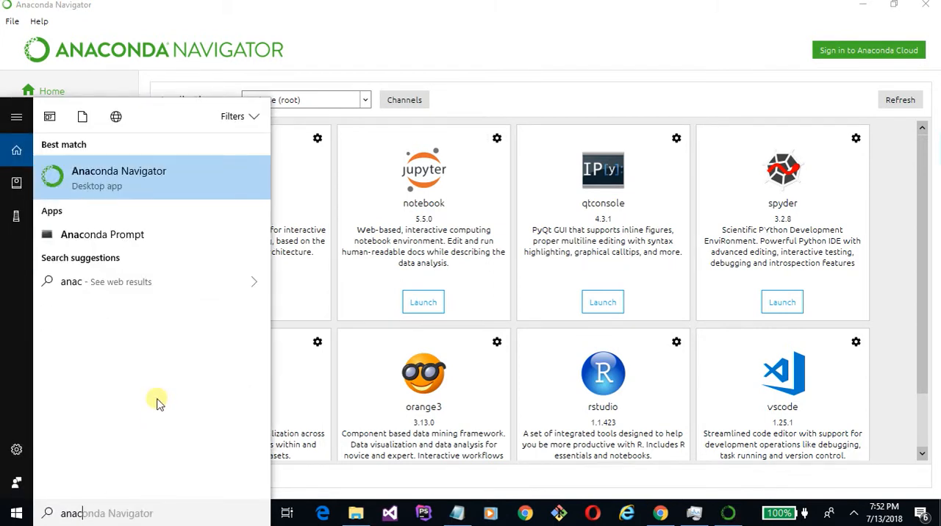
pyautogui.click(109, 235)
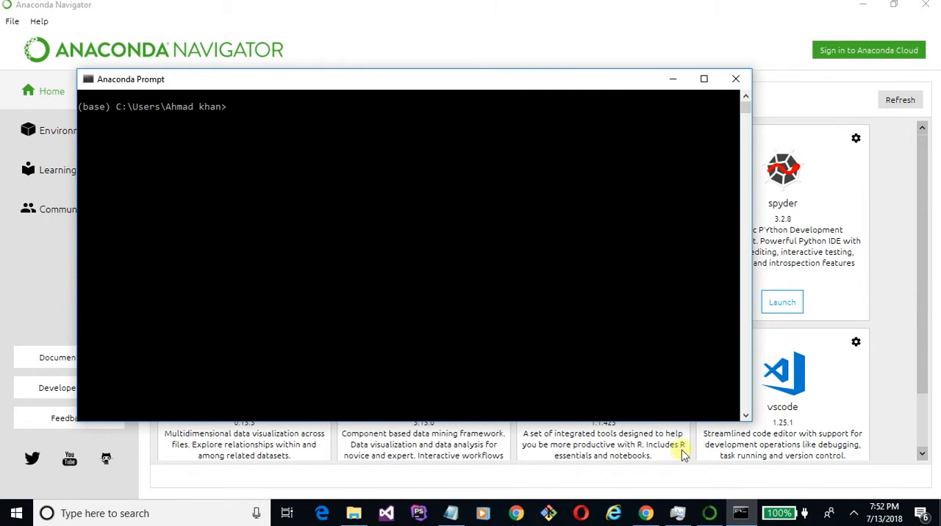
# - Switch to JupyterLab in Chrome, add a second Launcher, and start a Python 3 console from the first one
pyautogui.click(709, 514)
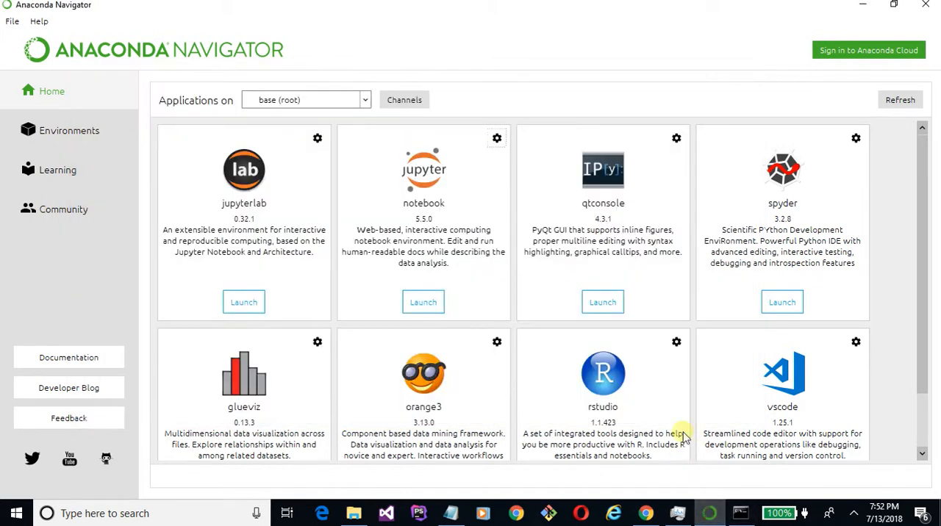
pyautogui.click(651, 514)
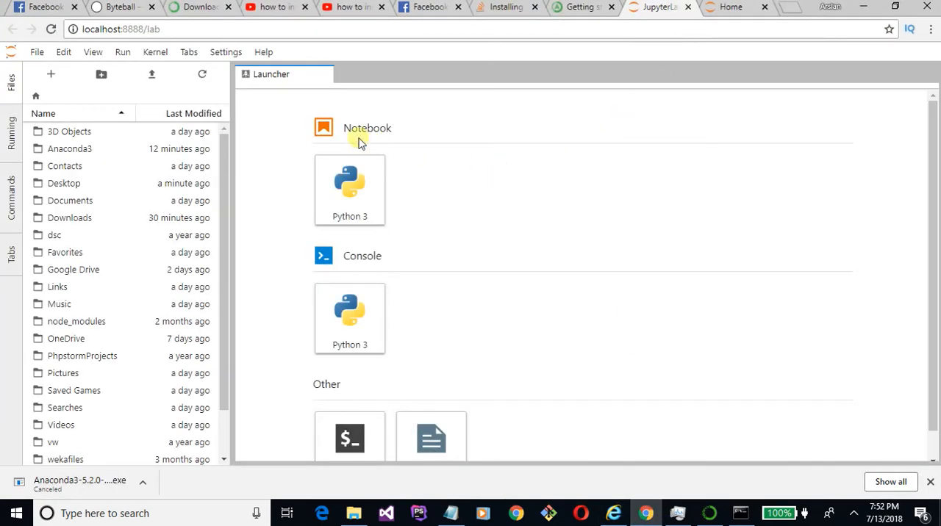
pyautogui.click(52, 75)
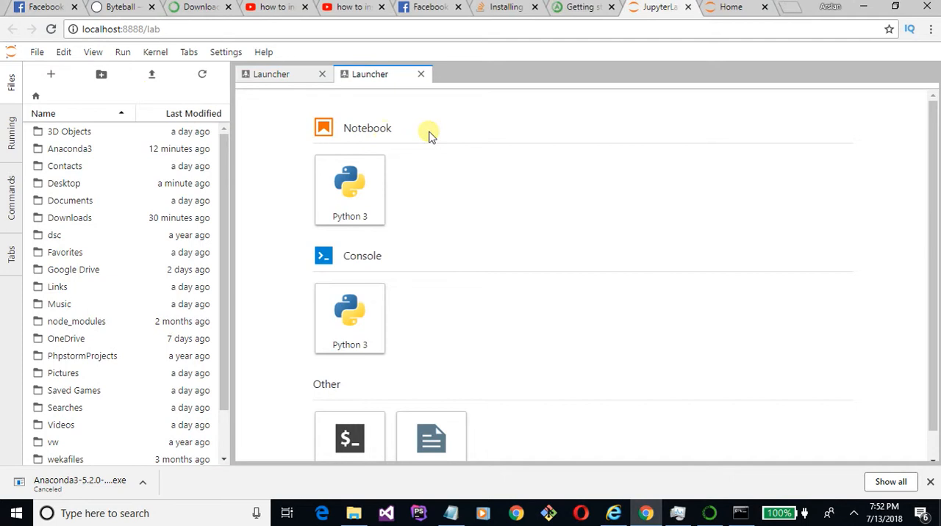
pyautogui.click(279, 77)
pyautogui.scroll(-1, 376, 256)
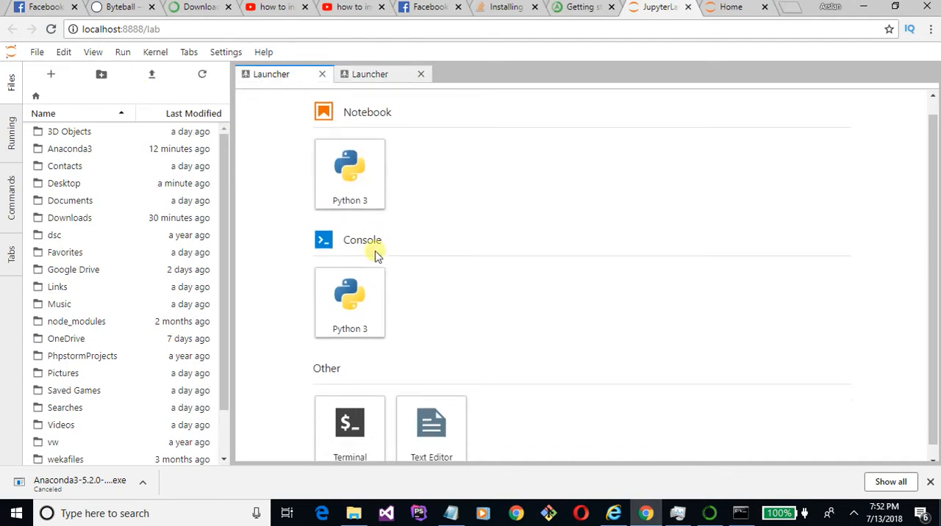
pyautogui.scroll(1, 356, 177)
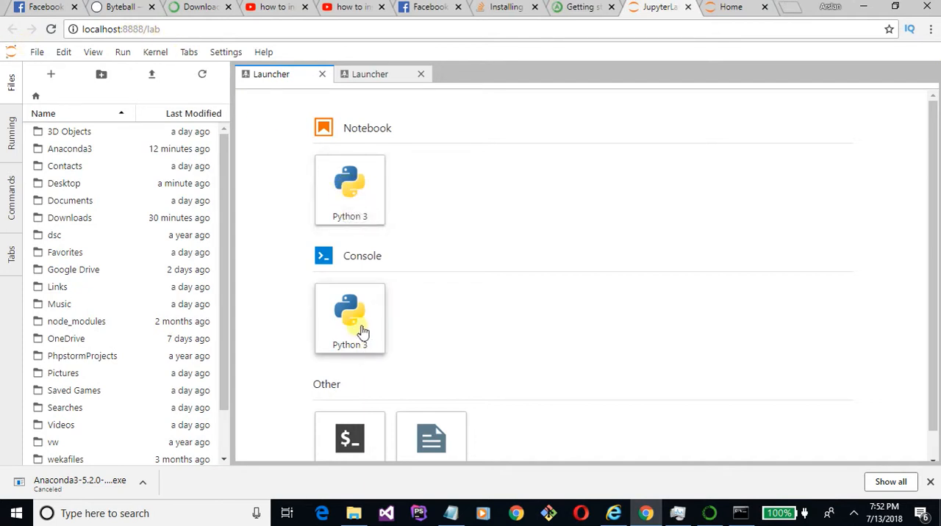
pyautogui.scroll(-1, 362, 332)
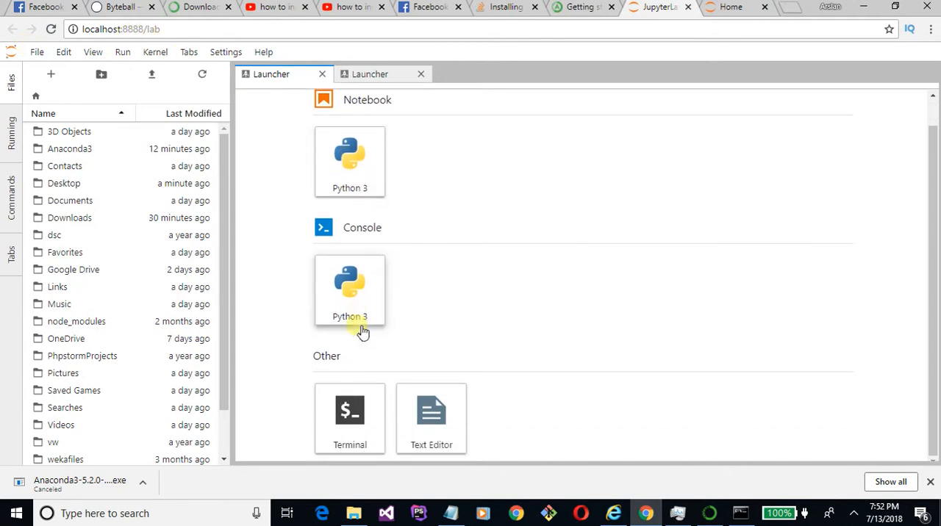
pyautogui.click(355, 304)
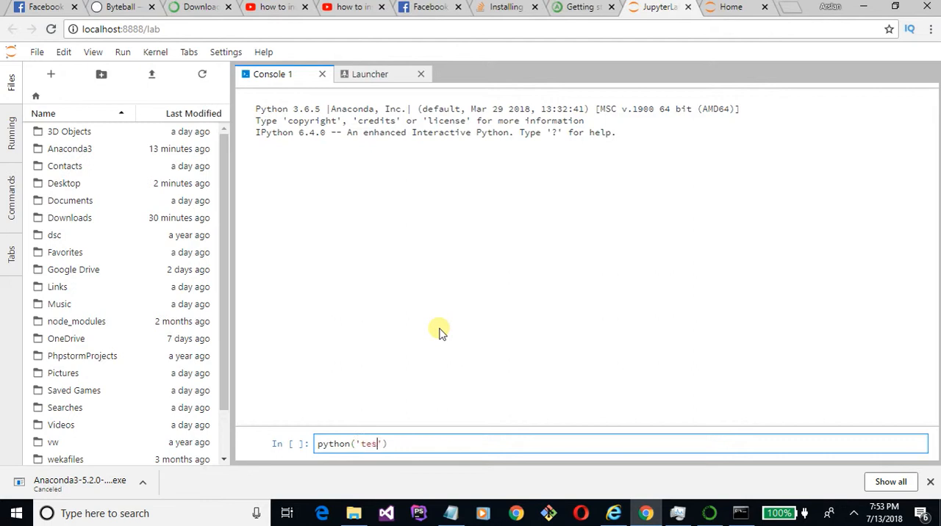
# - Enter python('test') in the JupyterLab console's input cell, followed by a new line
pyautogui.write('t')
pyautogui.click(890, 483)
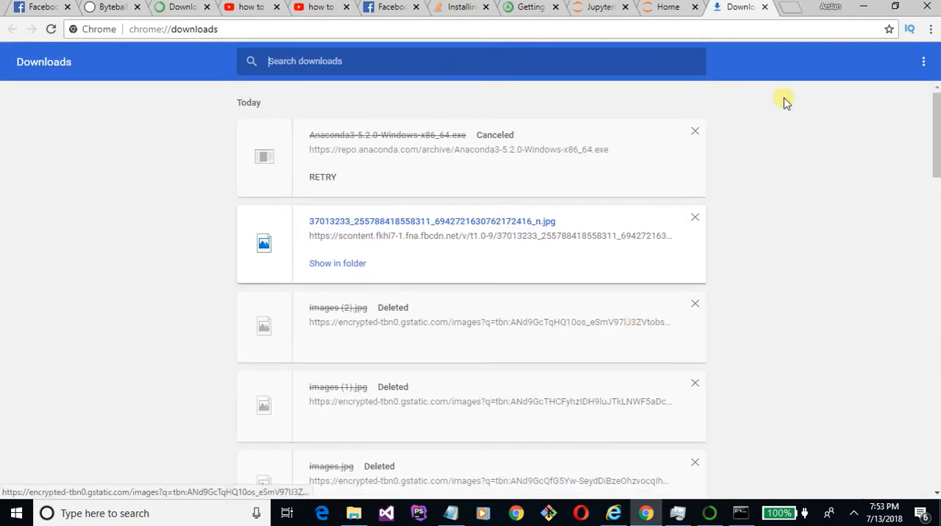
pyautogui.click(666, 6)
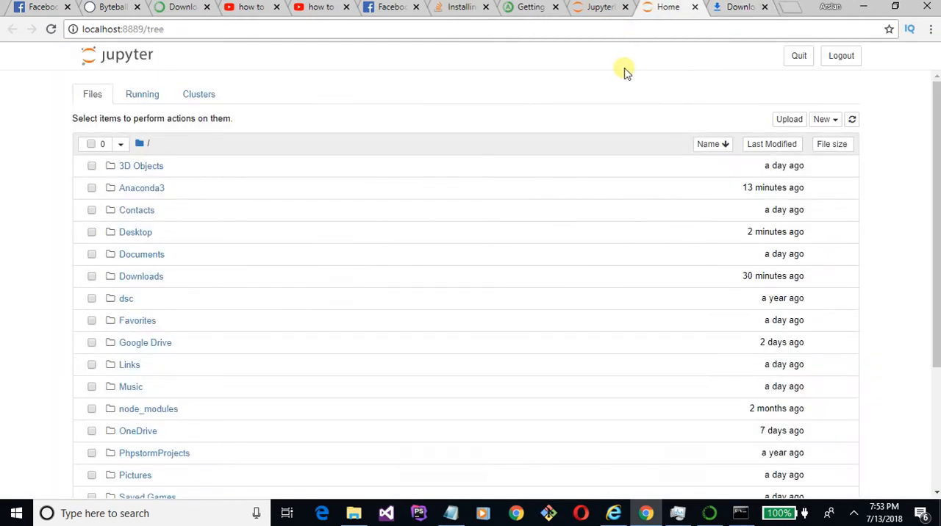
pyautogui.click(601, 6)
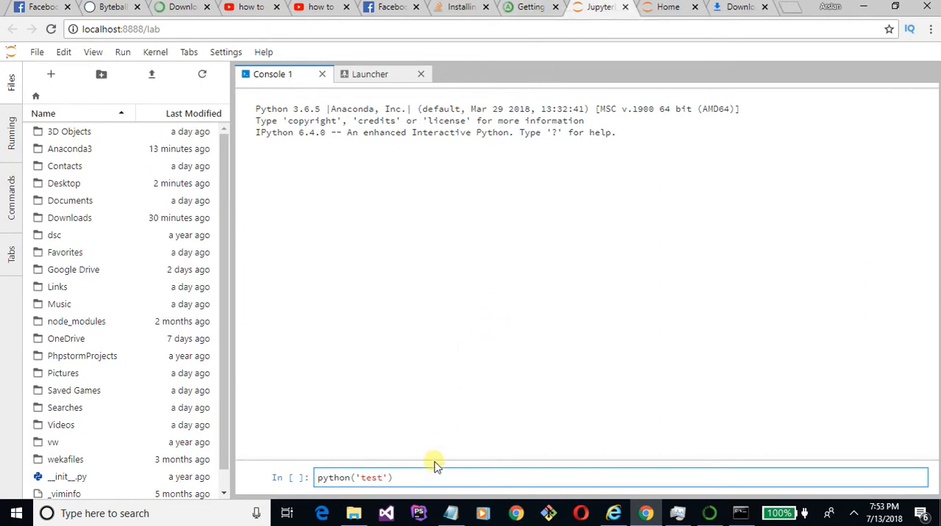
pyautogui.press('Return')
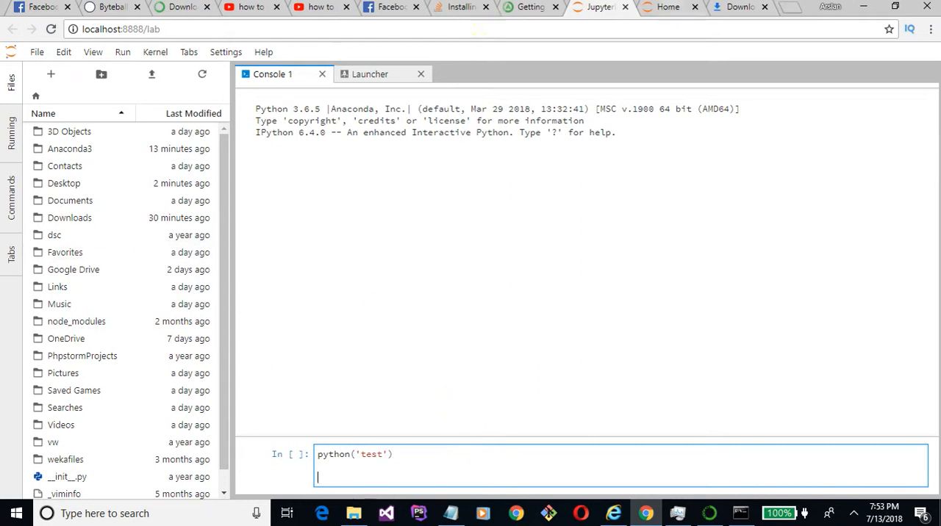
# - View the running processes on the Jupyter notebook's Home page
pyautogui.click(667, 7)
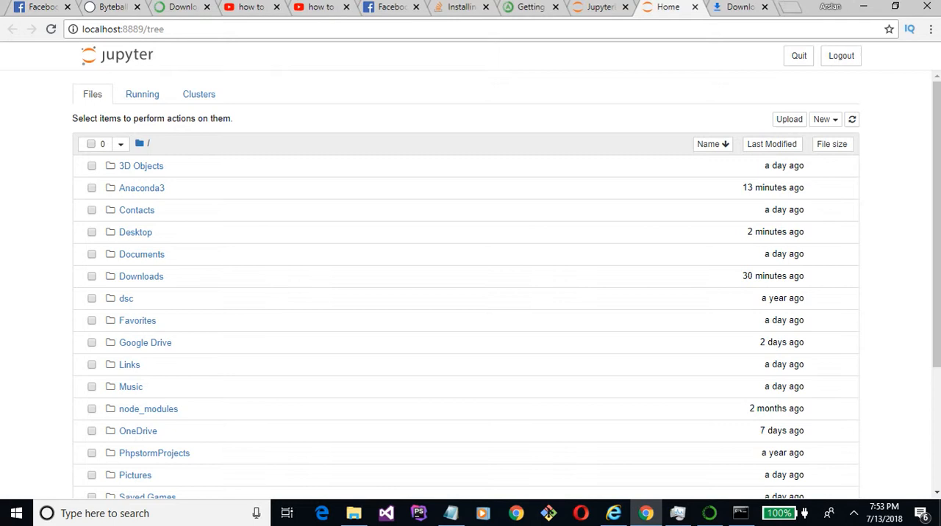
pyautogui.click(155, 94)
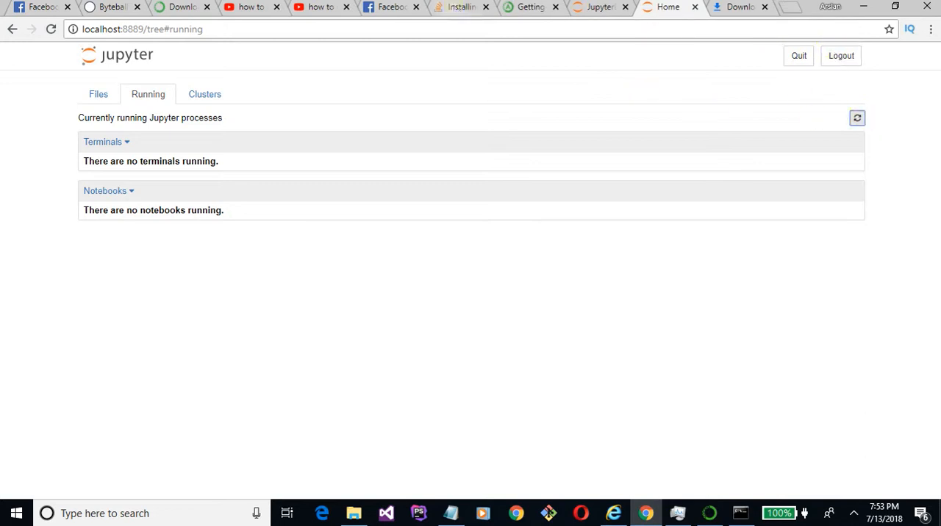
# - Switch to the Anaconda Prompt window and submit three empty command lines
pyautogui.click(743, 514)
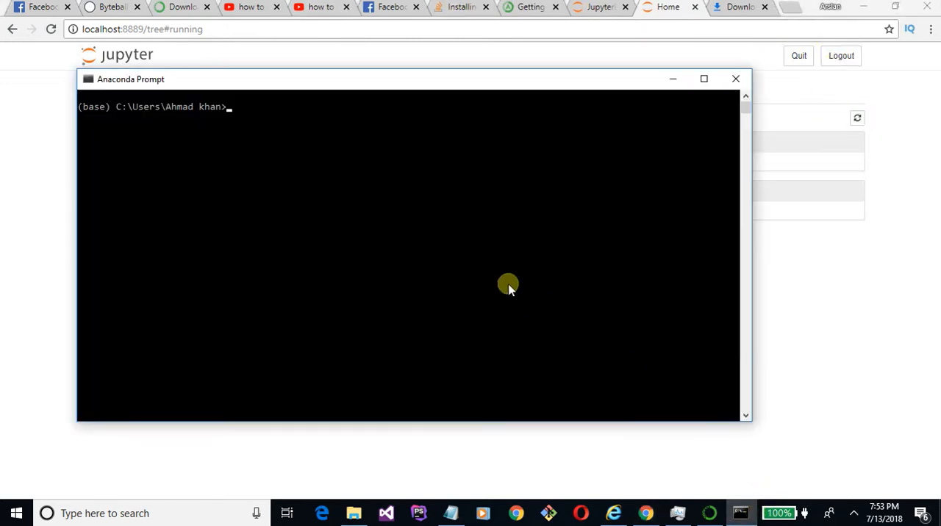
pyautogui.press('Return')
pyautogui.press('Return')
pyautogui.press('Return')
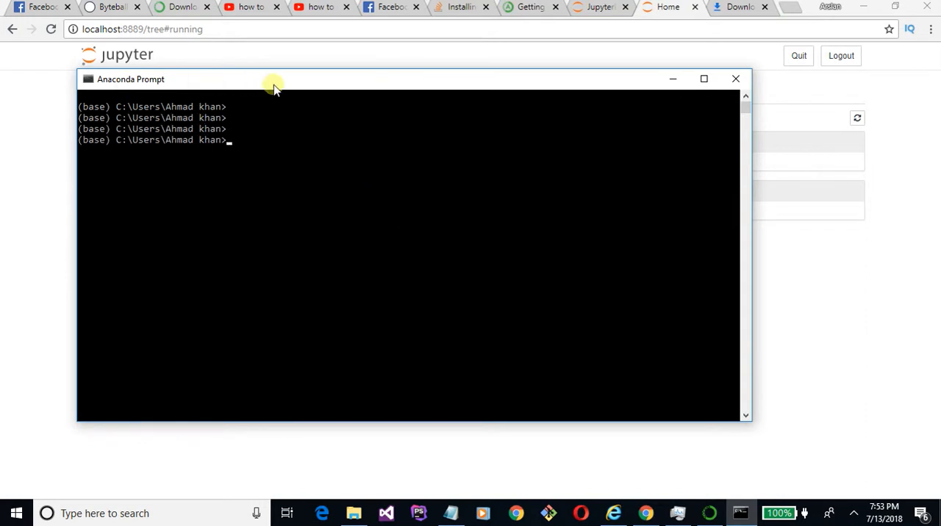
# - Copy pip install opencv-python from the Stack Overflow answer into Anaconda Prompt without running it, and highlight the package name briefly
pyautogui.click(497, 59)
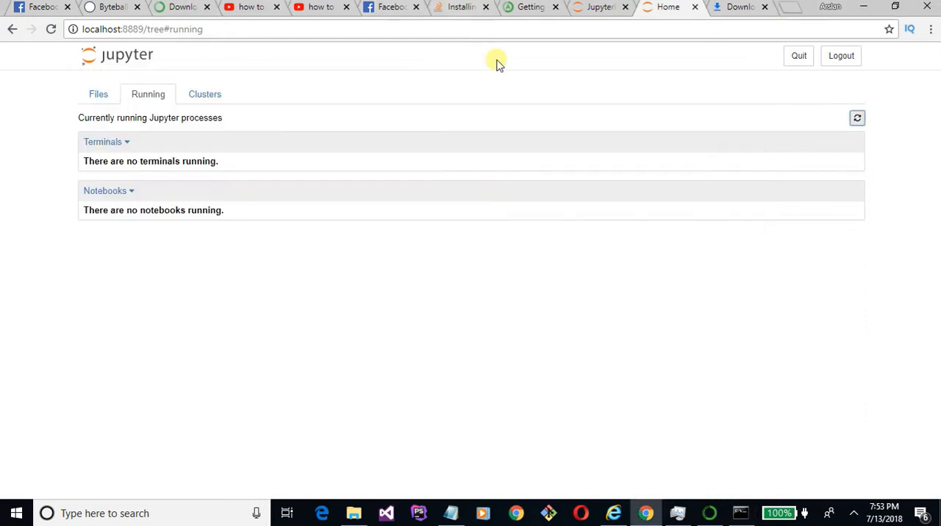
pyautogui.click(457, 7)
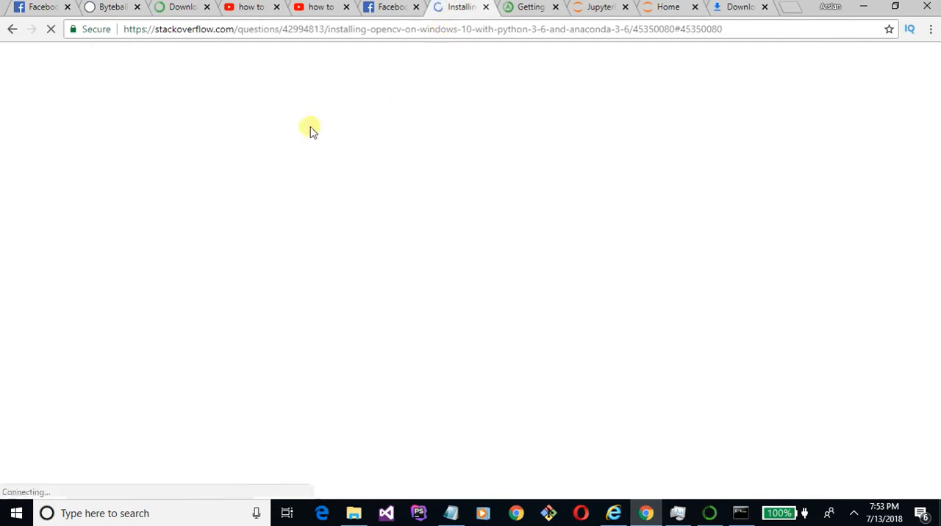
pyautogui.moveTo(339, 318); pyautogui.dragTo(220, 321)
pyautogui.hotkey('ctrl', 'c')
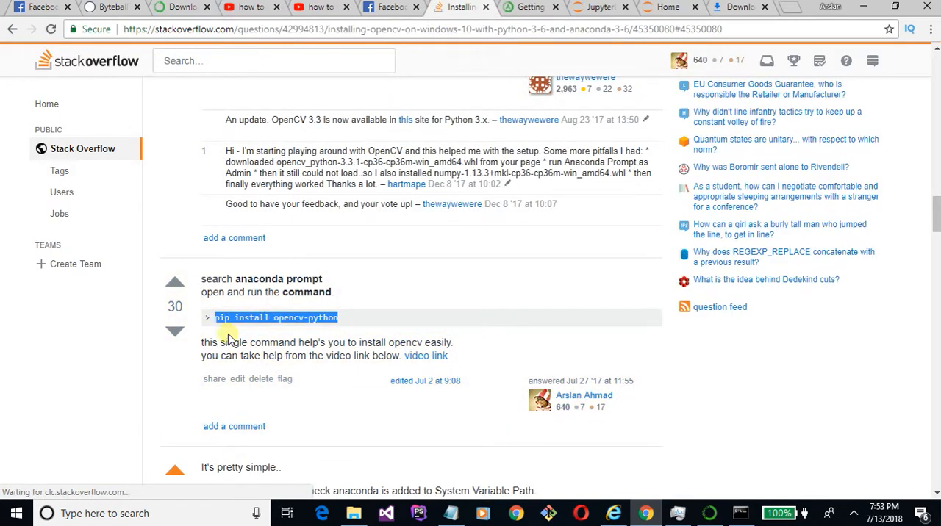
pyautogui.click(740, 513)
pyautogui.rightClick(309, 189)
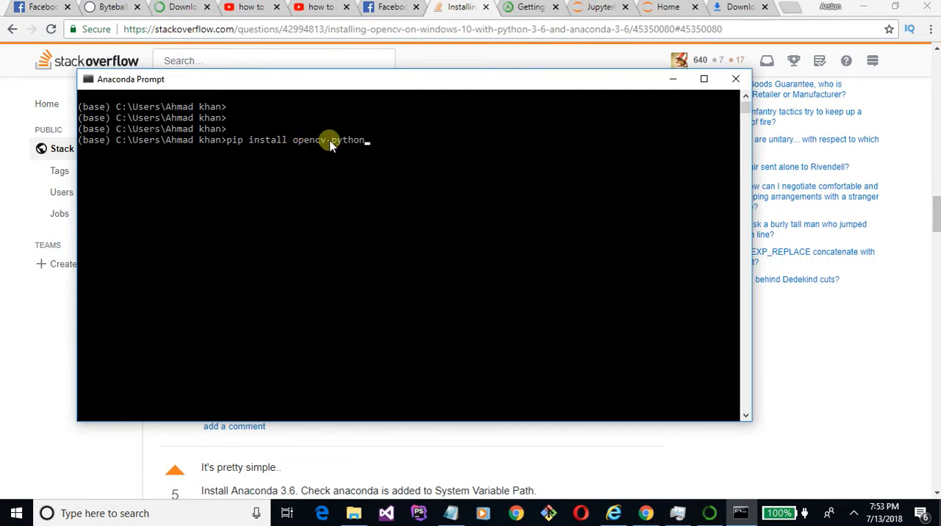
pyautogui.moveTo(295, 139); pyautogui.dragTo(356, 140)
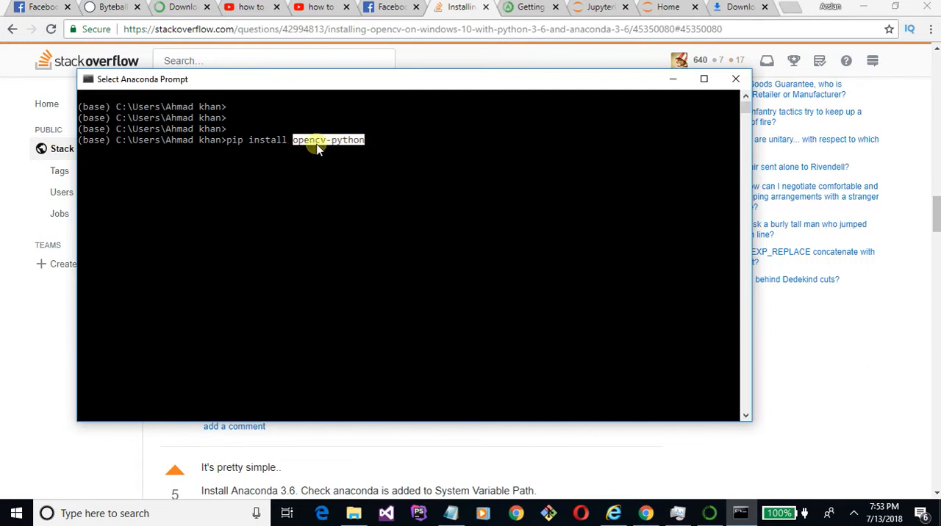
pyautogui.click(392, 150)
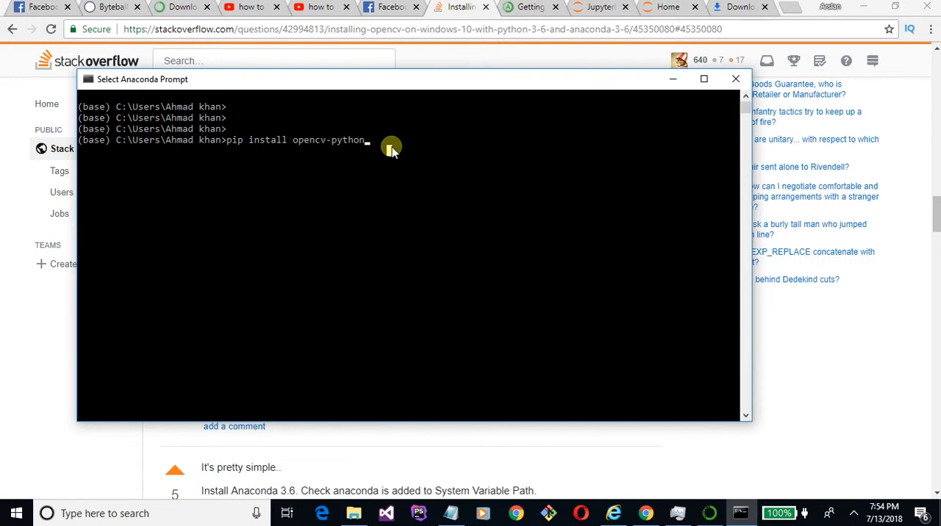
pyautogui.rightClick(392, 150)
# - Switch to the JupyterLab page and open a new terminal
pyautogui.click(533, 8)
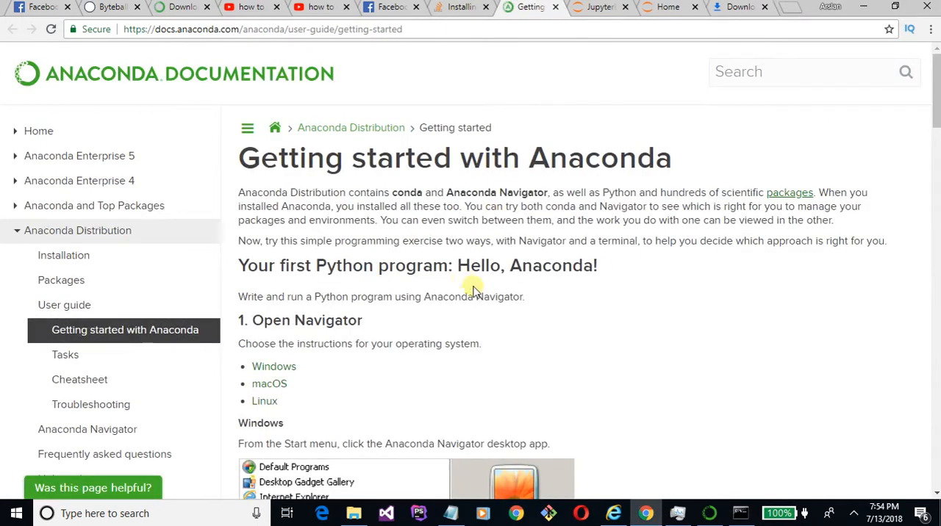
pyautogui.click(591, 7)
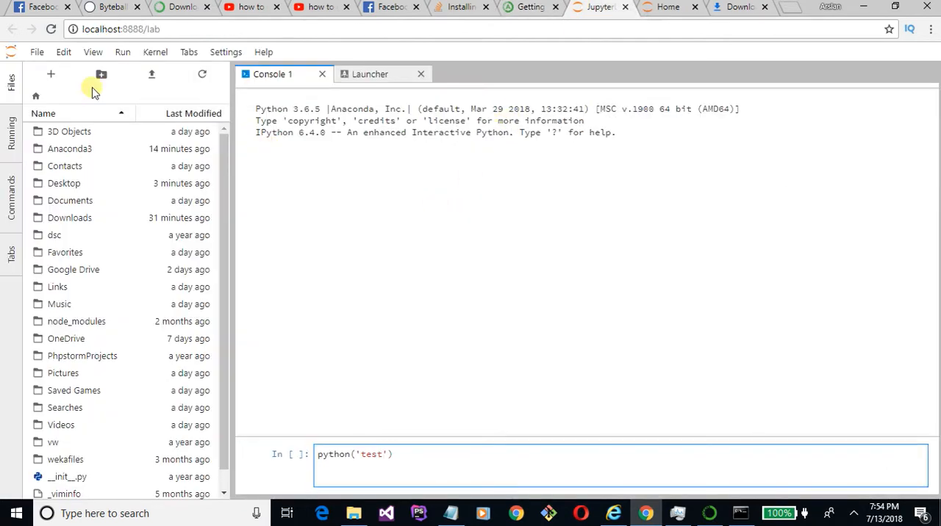
pyautogui.click(35, 53)
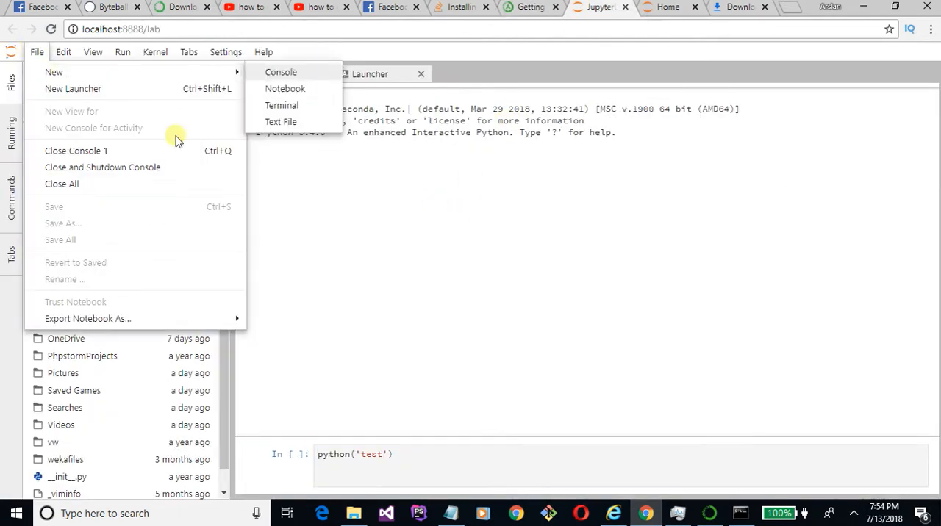
pyautogui.moveTo(88, 78)
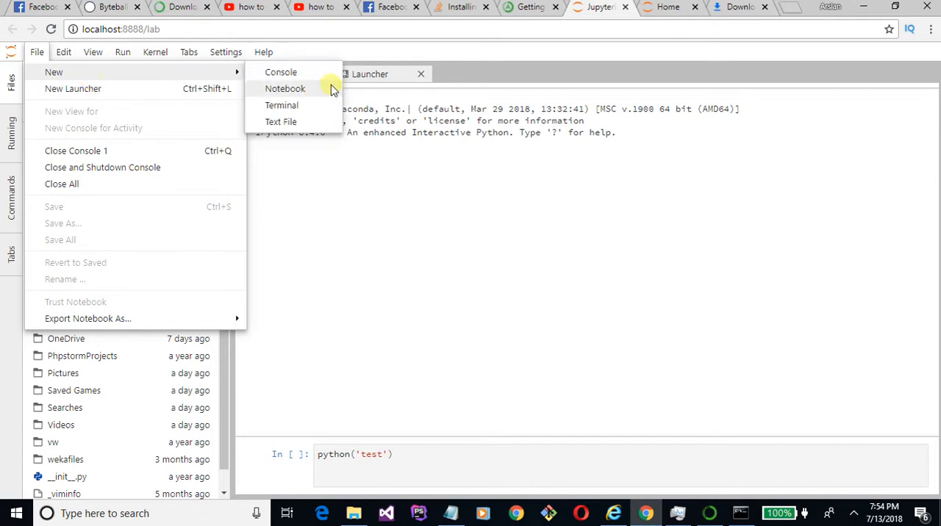
pyautogui.click(315, 104)
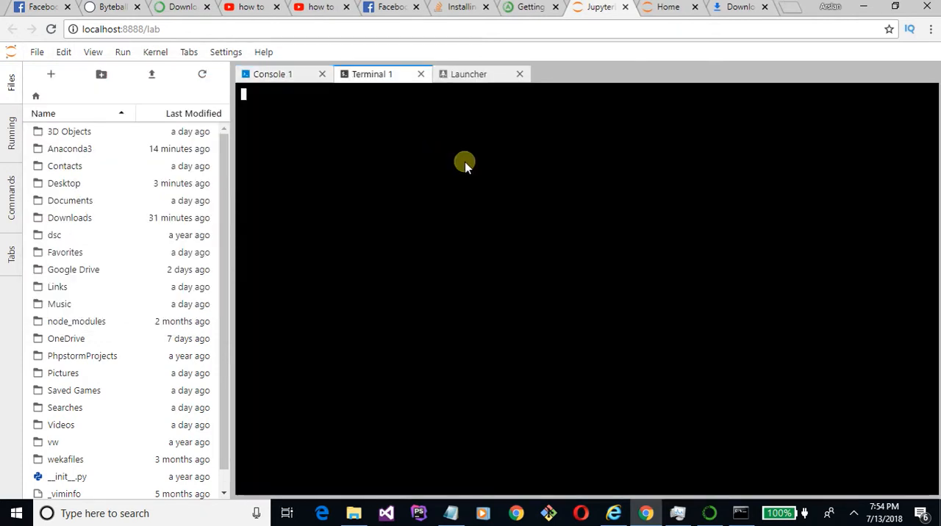
# - Run print('tets') in the JupyterLab terminal and highlight part of its output
pyautogui.rightClick(349, 160)
pyautogui.click(403, 162)
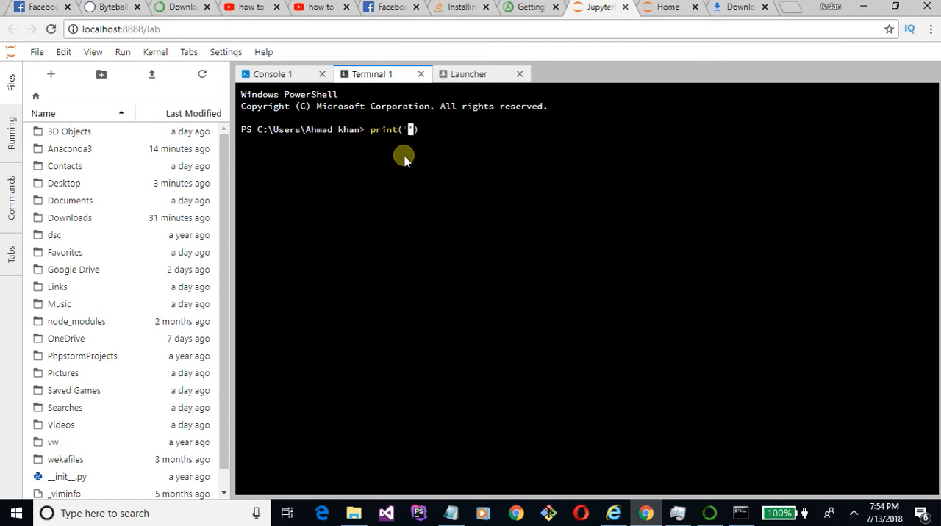
pyautogui.write("print('tets')")
pyautogui.press('Return')
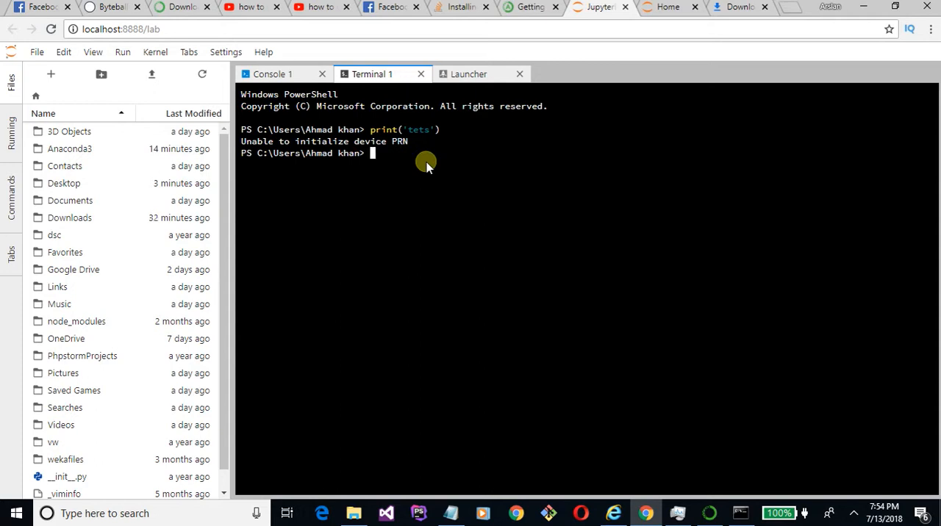
pyautogui.moveTo(365, 141); pyautogui.dragTo(416, 151)
pyautogui.moveTo(292, 140); pyautogui.dragTo(331, 153)
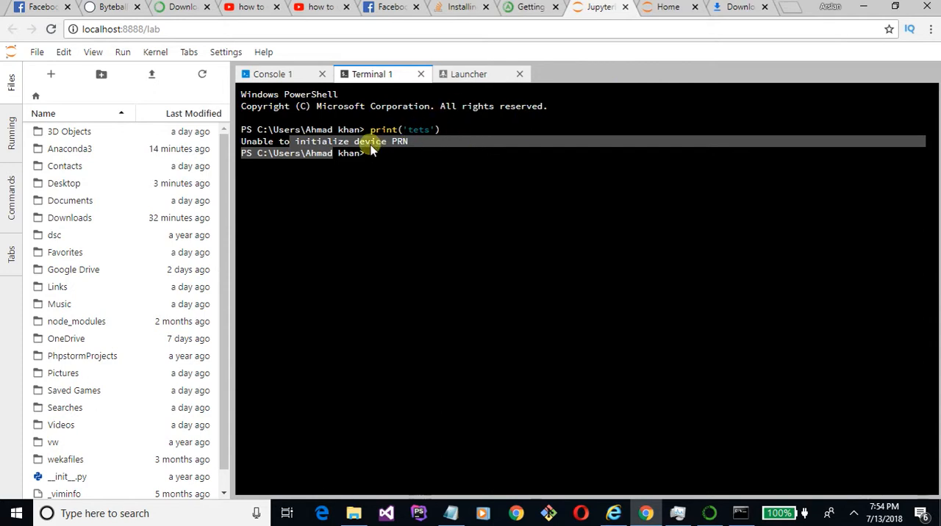
# - Look over JupyterLab's file list, running sessions, available commands and open tabs
pyautogui.scroll(-1, 86, 207)
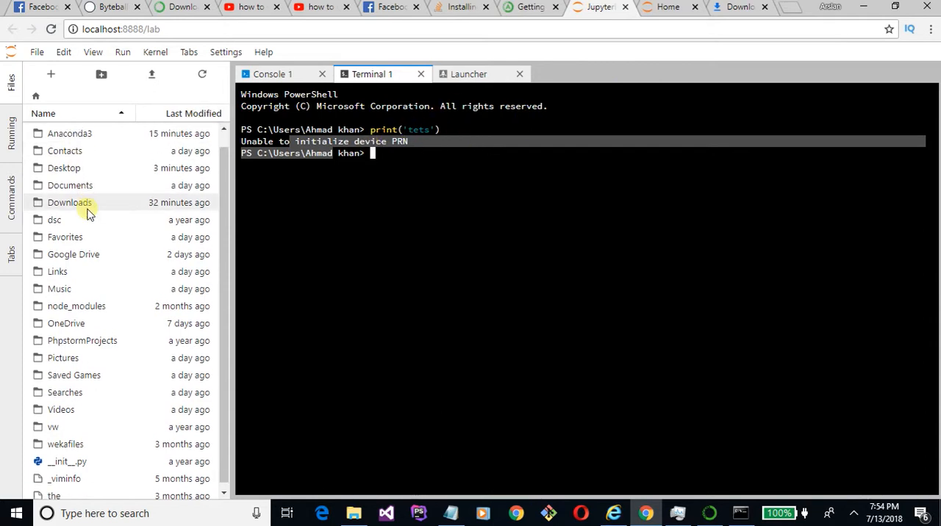
pyautogui.scroll(1, 85, 209)
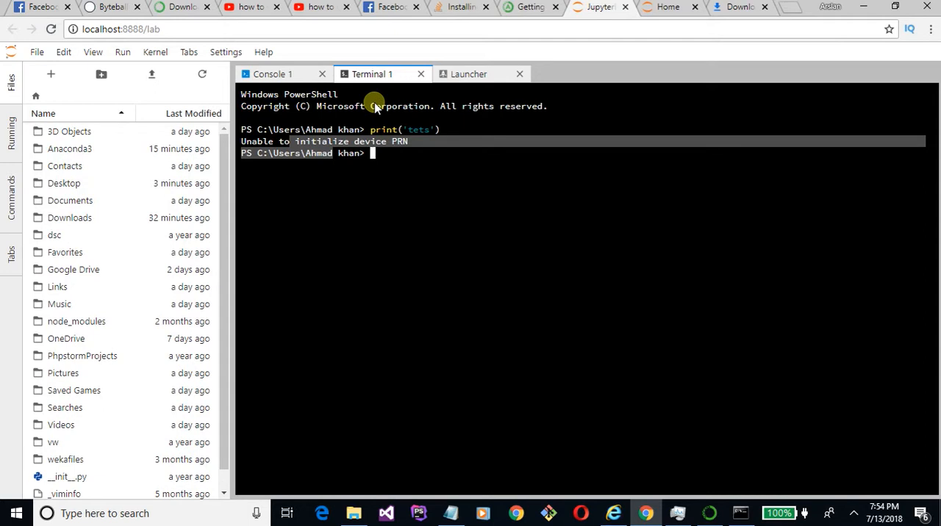
pyautogui.click(11, 136)
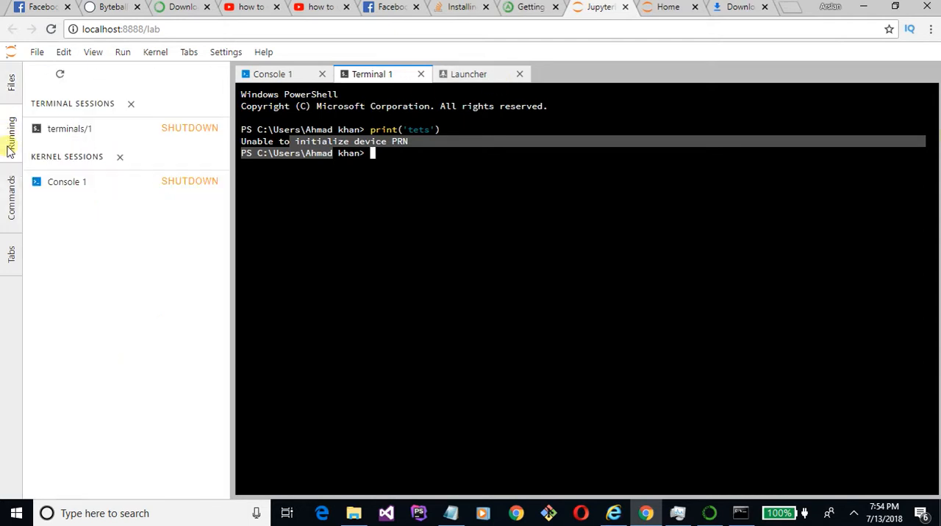
pyautogui.click(9, 183)
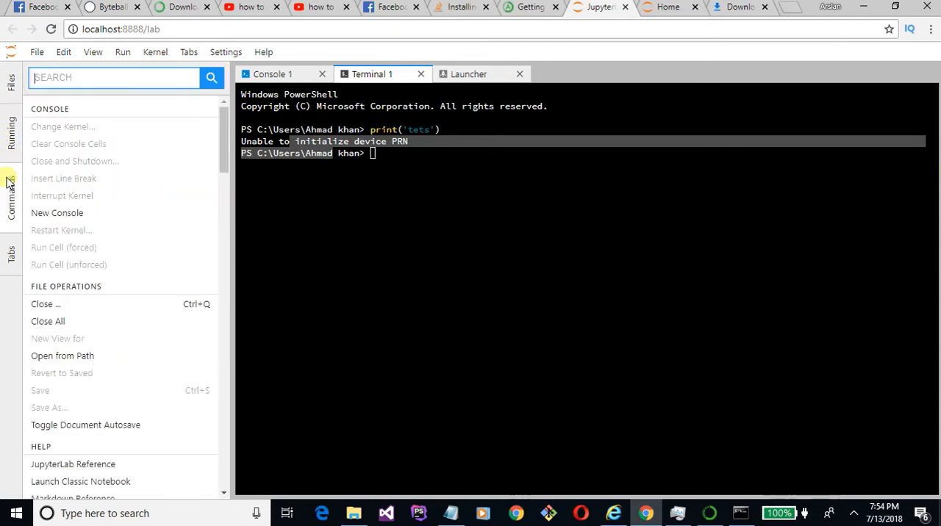
pyautogui.click(11, 254)
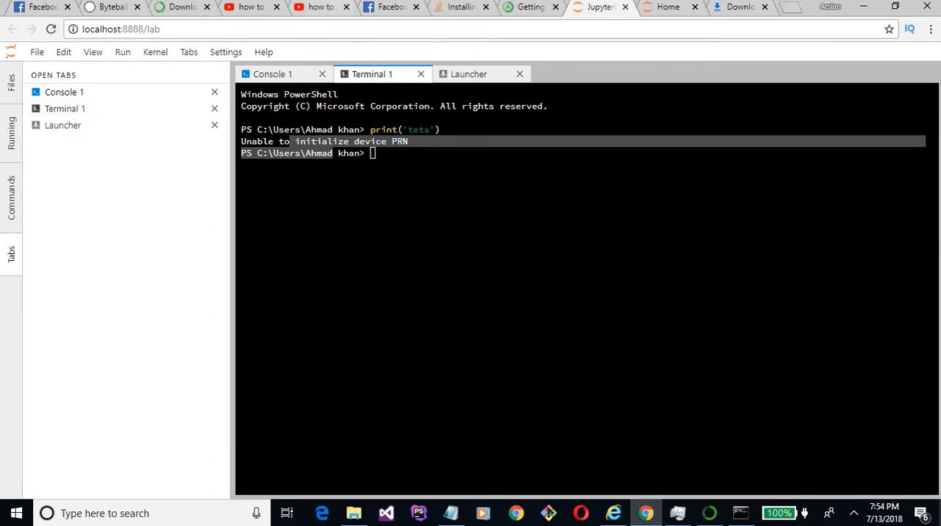
# - Close the JupyterLab, Jupyter Home, Anaconda Getting Started and Downloads pages, leaving the Stack Overflow question open
pyautogui.click(625, 8)
pyautogui.click(624, 8)
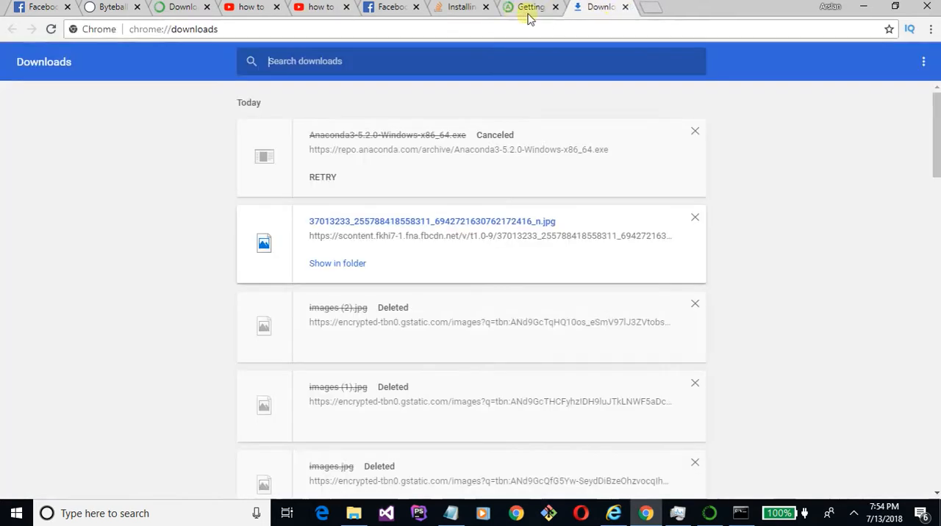
pyautogui.click(528, 10)
pyautogui.click(555, 8)
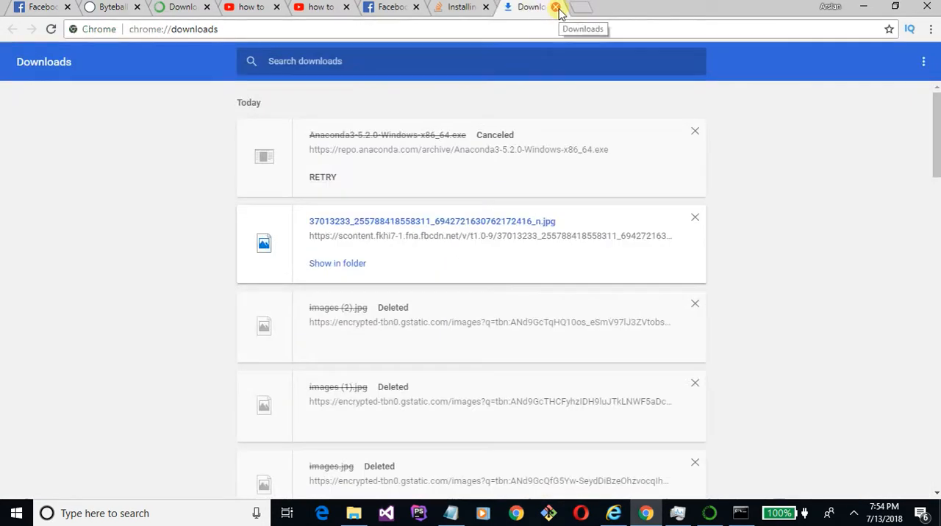
pyautogui.click(555, 7)
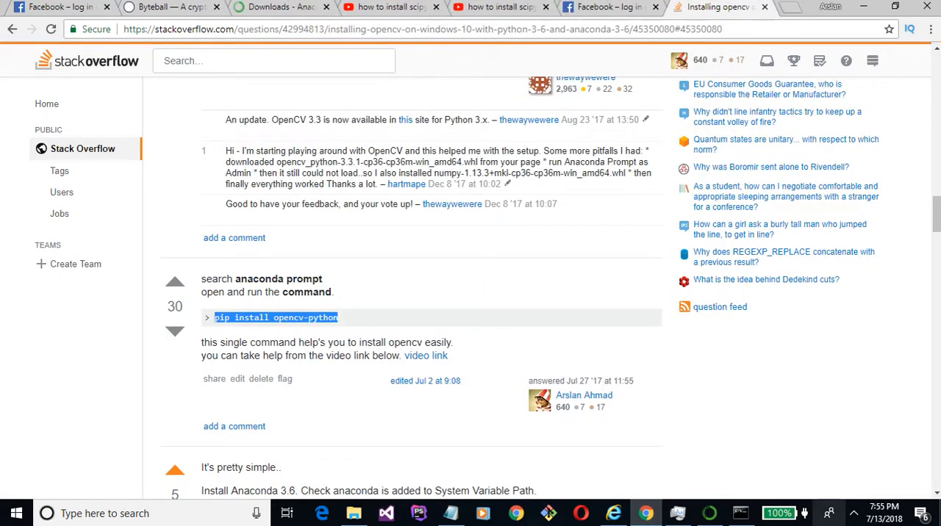
# - Switch to Anaconda Prompt and run the entered pip install opencv-python command
pyautogui.click(739, 513)
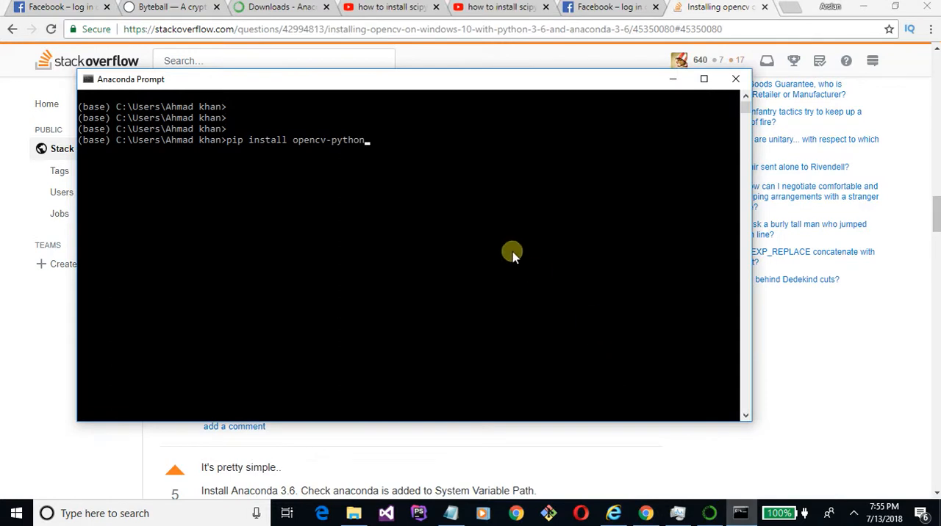
pyautogui.press('Return')
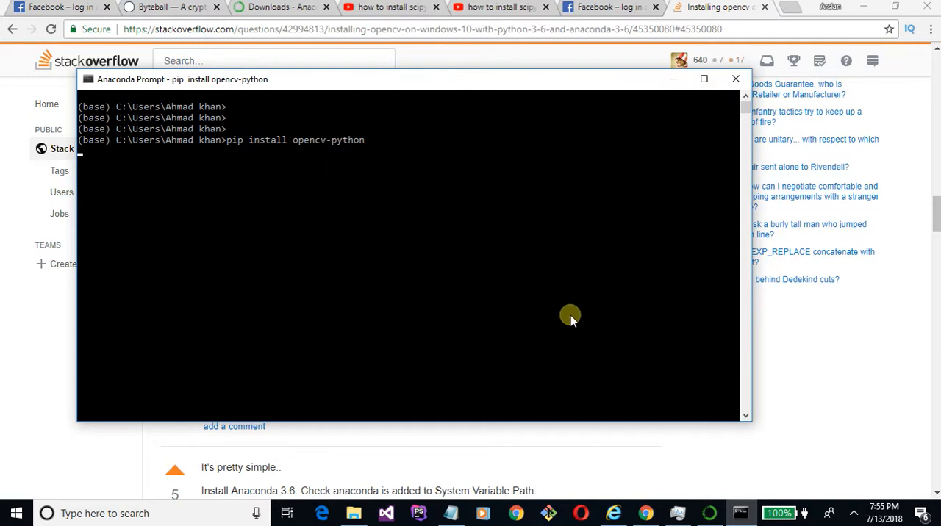
# - Switch to Anaconda Navigator and quit it, confirming the exit even though it is busy
pyautogui.click(709, 513)
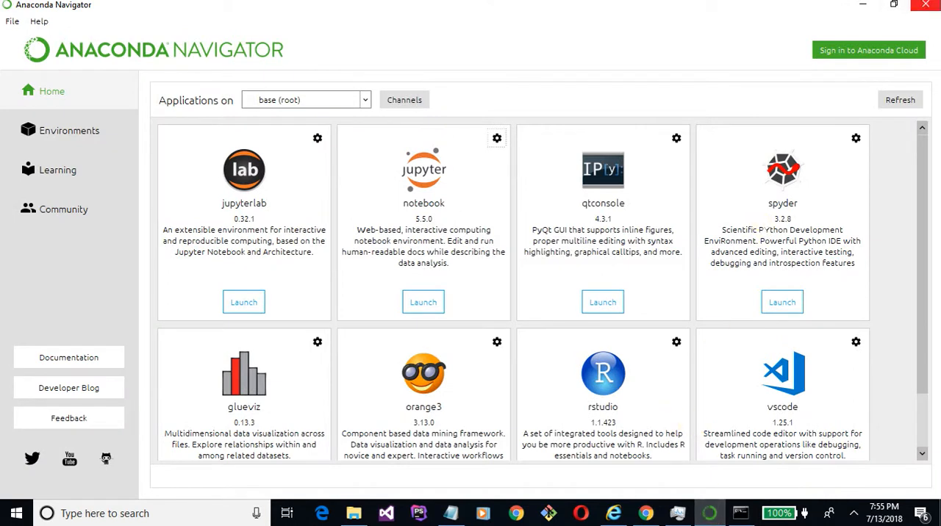
pyautogui.click(925, 5)
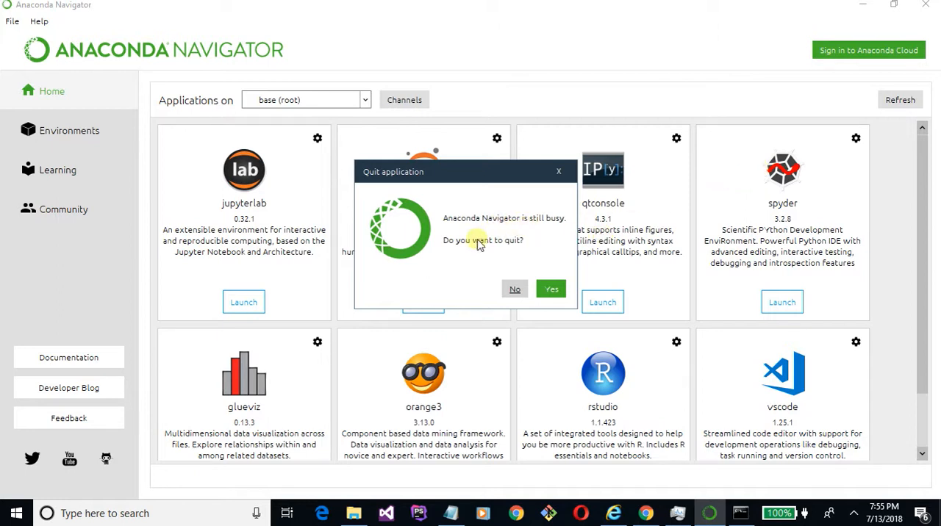
pyautogui.click(550, 290)
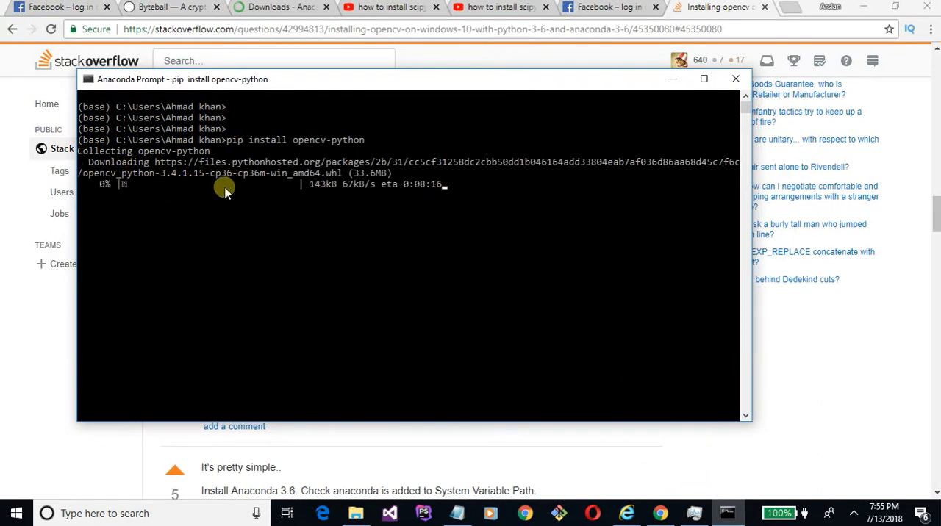
# - Look through the Stack Overflow question on installing OpenCV and its answers, and check the install's progress in Anaconda Prompt
pyautogui.hotkey('alt', 'Tab')
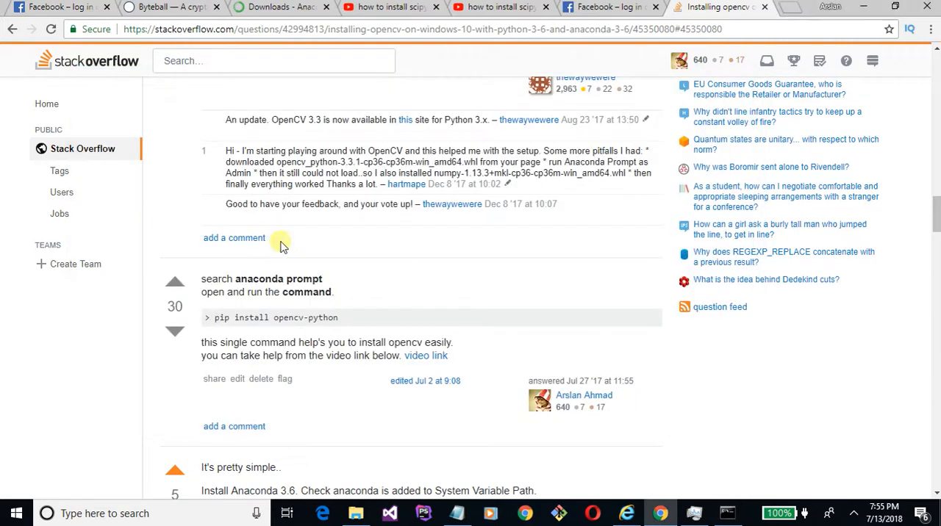
pyautogui.scroll(15, 439, 279)
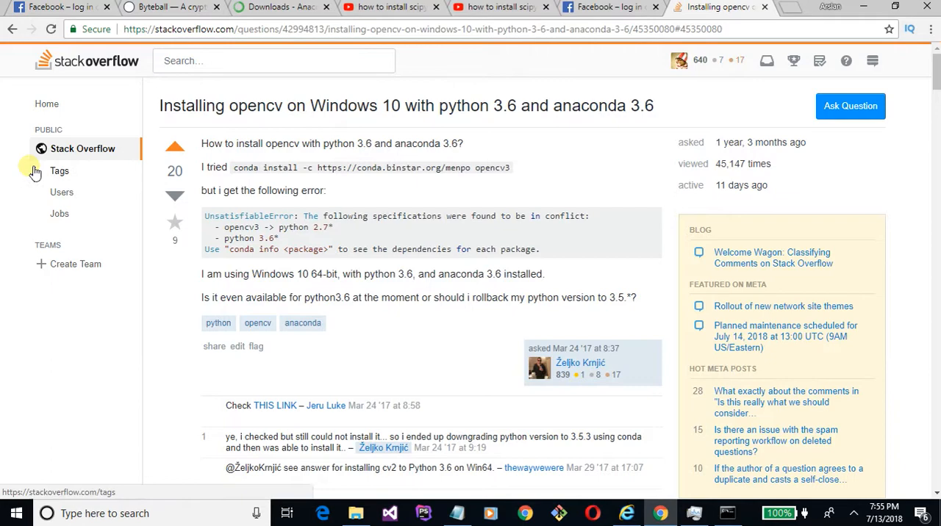
pyautogui.scroll(-20, 29, 171)
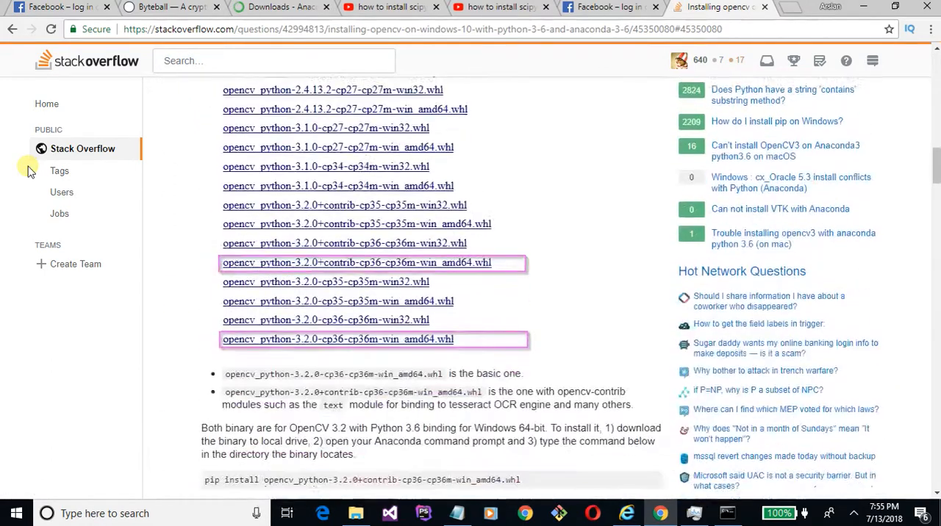
pyautogui.scroll(-5, 30, 171)
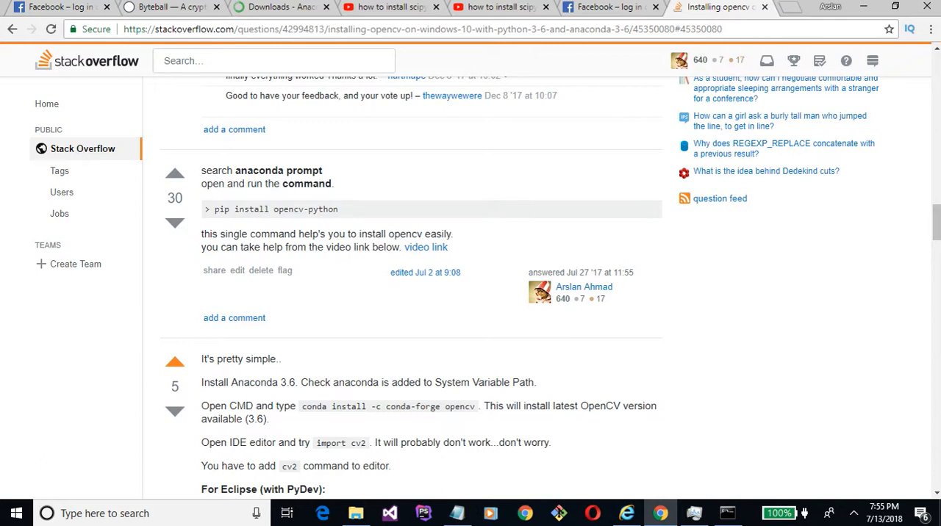
pyautogui.click(723, 515)
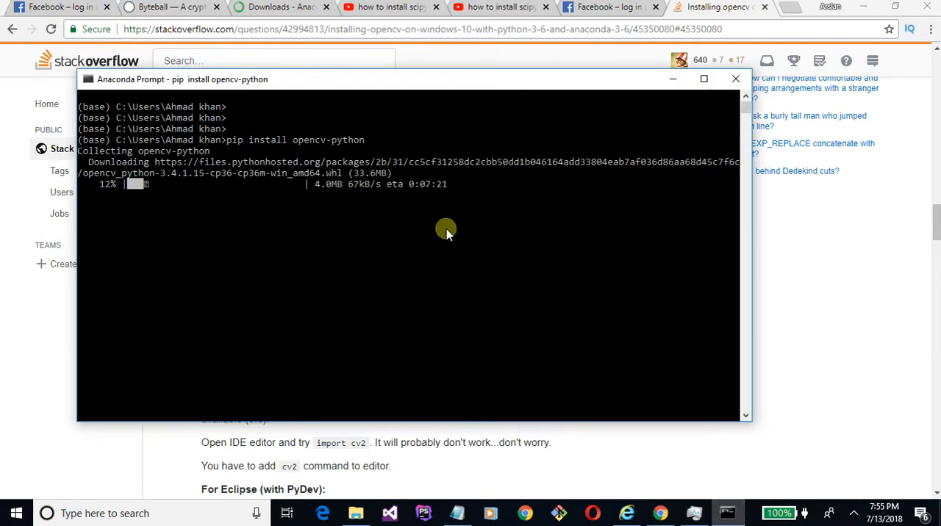
# - Switch to the YouTube video about installing scipy on Python 3.5, and pause and mute its ad
pyautogui.click(493, 6)
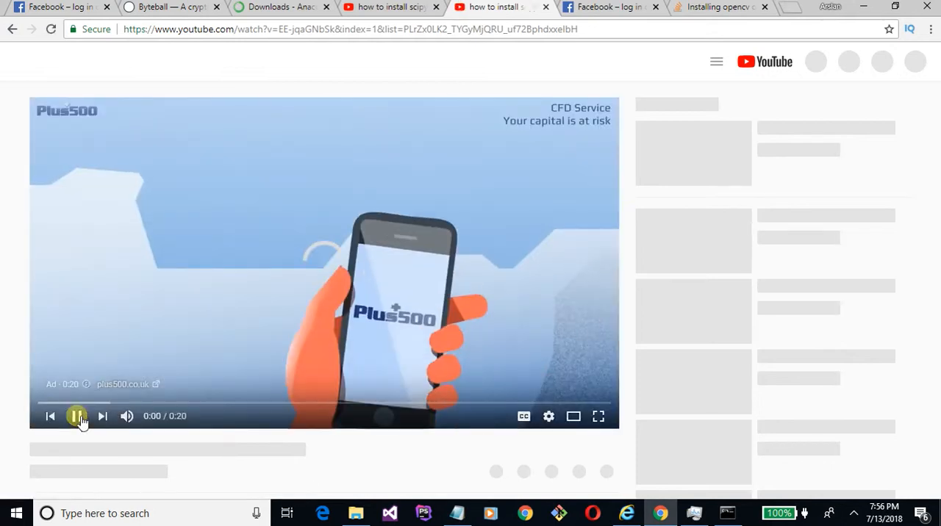
pyautogui.click(77, 417)
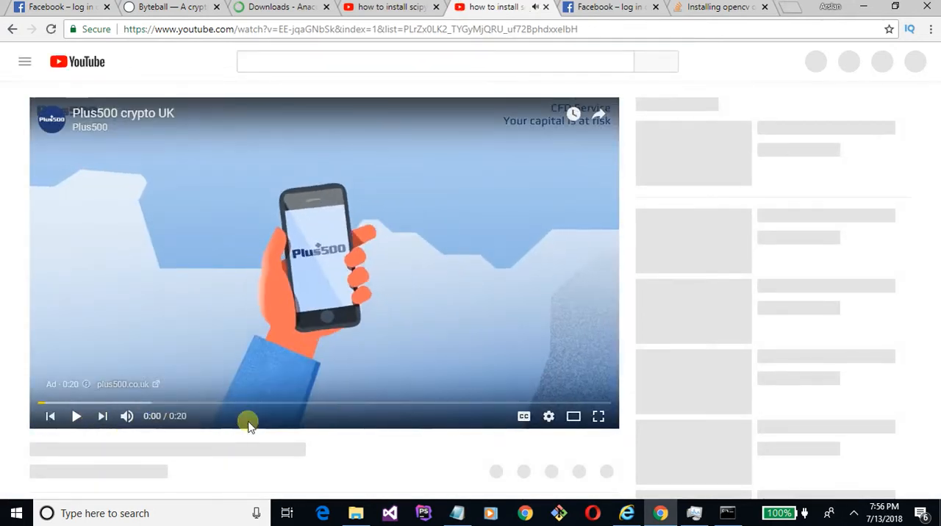
pyautogui.click(76, 416)
pyautogui.click(75, 417)
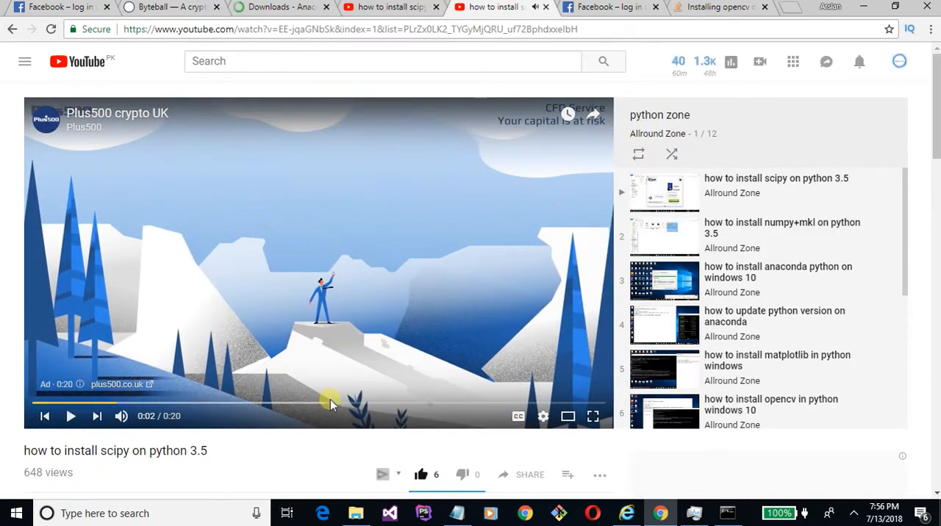
pyautogui.click(121, 417)
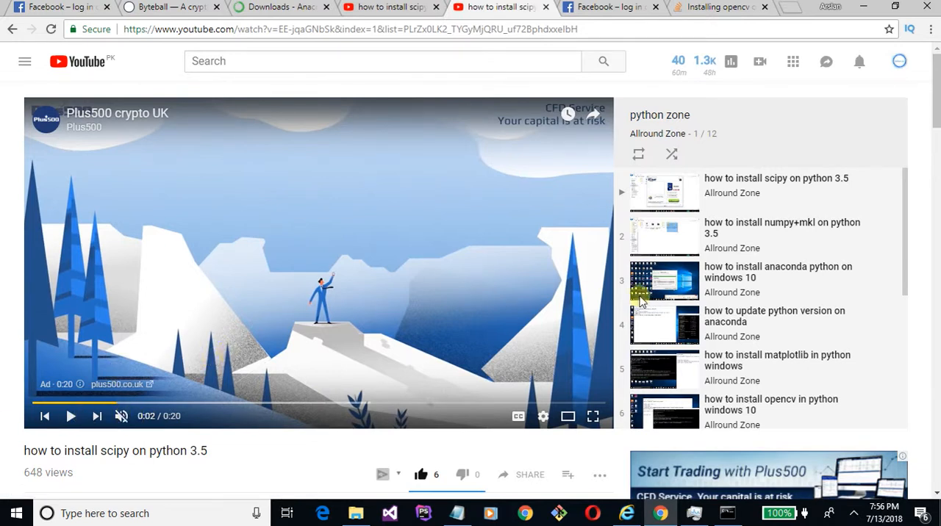
# - Look through the python zone playlist beside the video down to its last entry
pyautogui.scroll(-2, 777, 304)
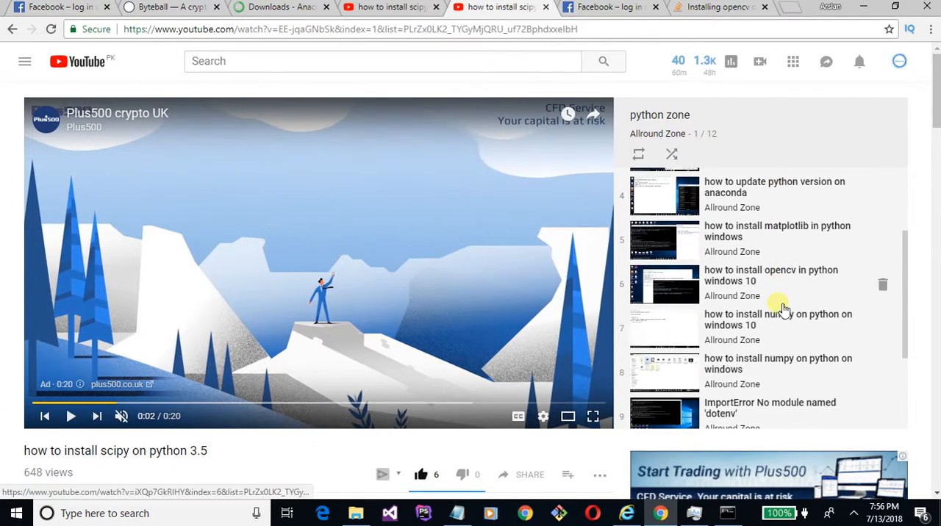
pyautogui.scroll(-2, 783, 309)
pyautogui.scroll(3, 783, 310)
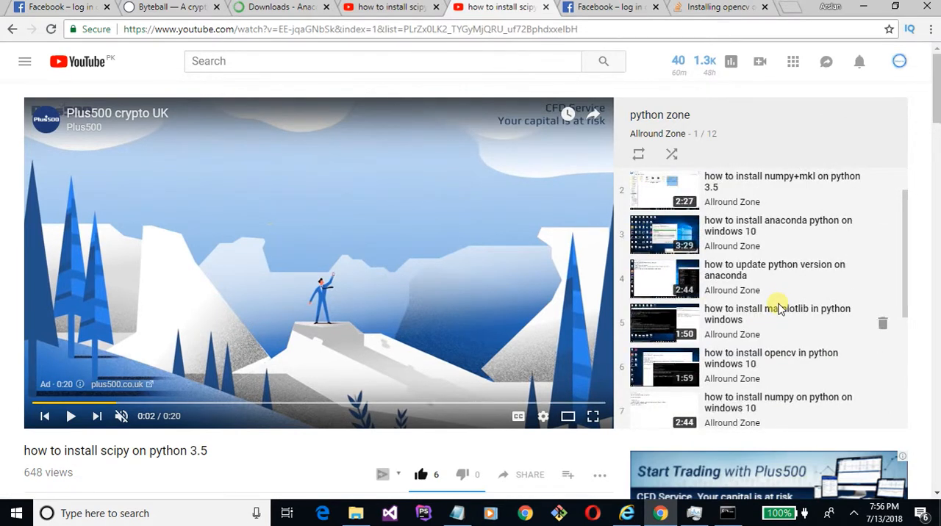
pyautogui.scroll(-4, 780, 307)
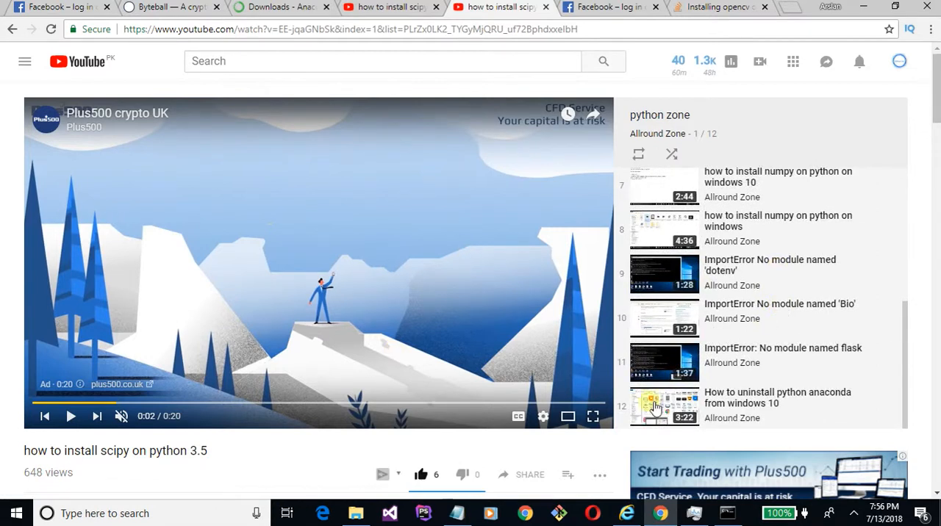
# - Switch to Anaconda Prompt and highlight the pip install opencv-python command
pyautogui.click(726, 512)
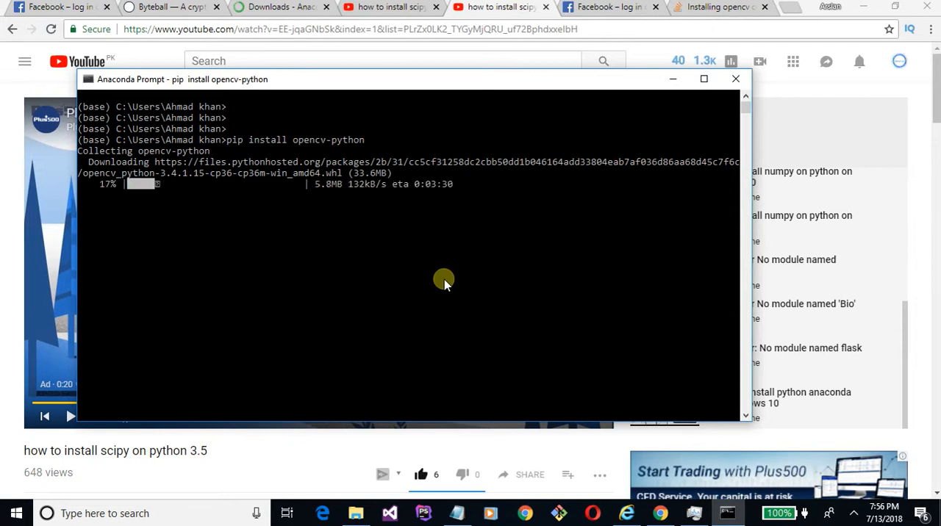
pyautogui.moveTo(223, 140); pyautogui.dragTo(360, 141)
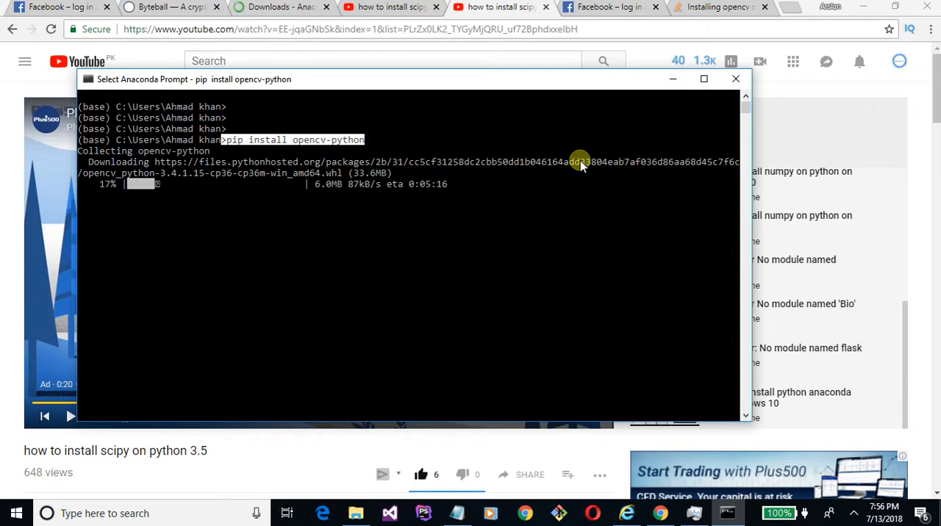
pyautogui.hotkey('ctrl', 'f')
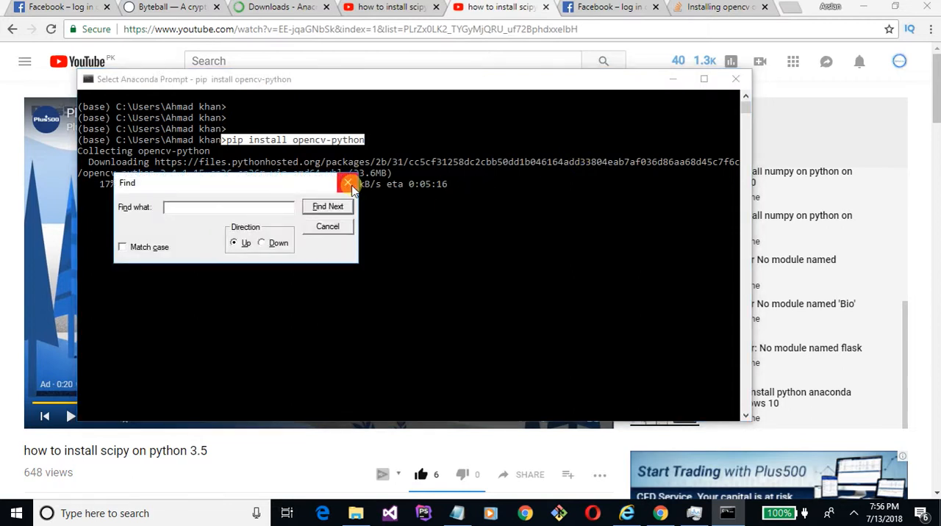
pyautogui.click(348, 184)
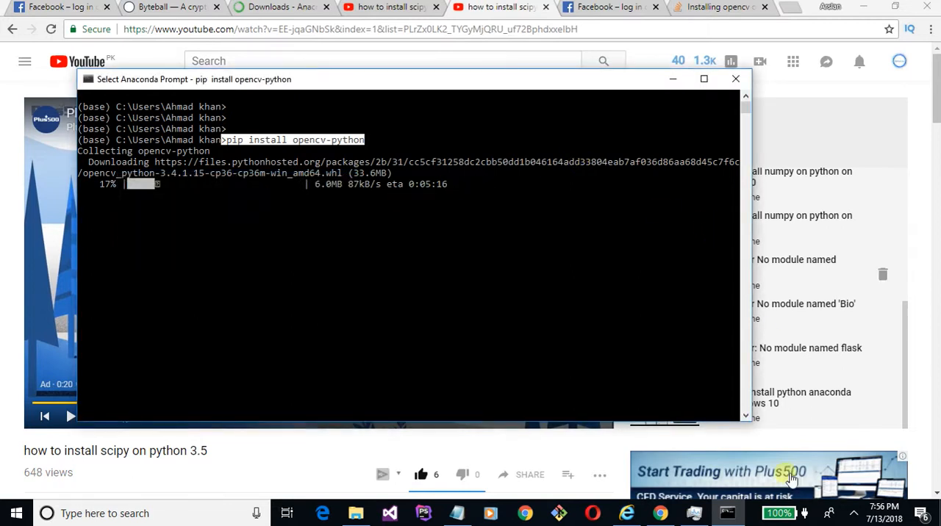
pyautogui.click(853, 513)
pyautogui.click(835, 468)
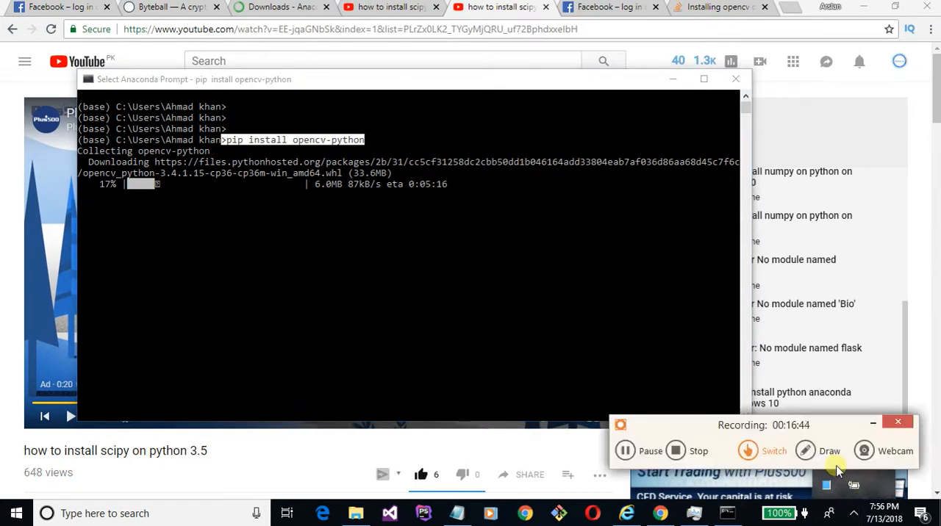